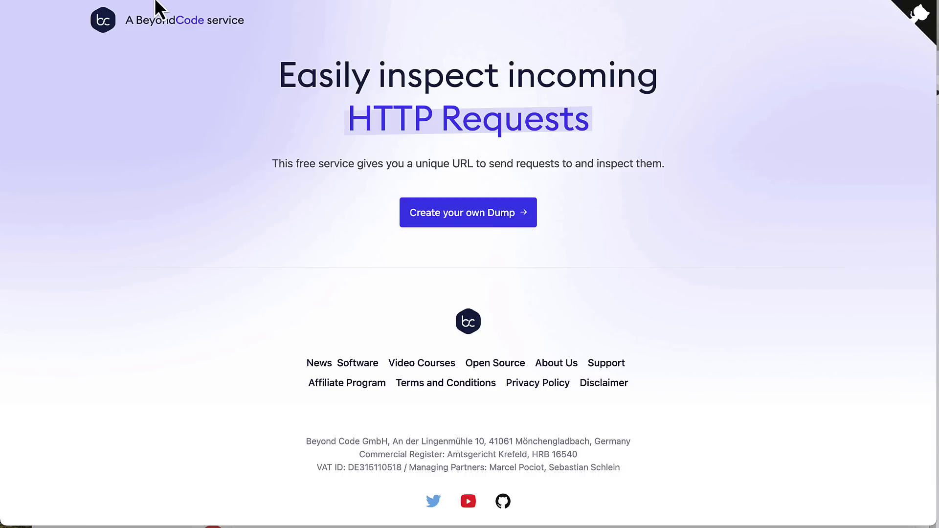
Switch to the HTTP Dump demo page of the store and look over its request form.
{"action": "key", "text": "ctrl+Tab"}
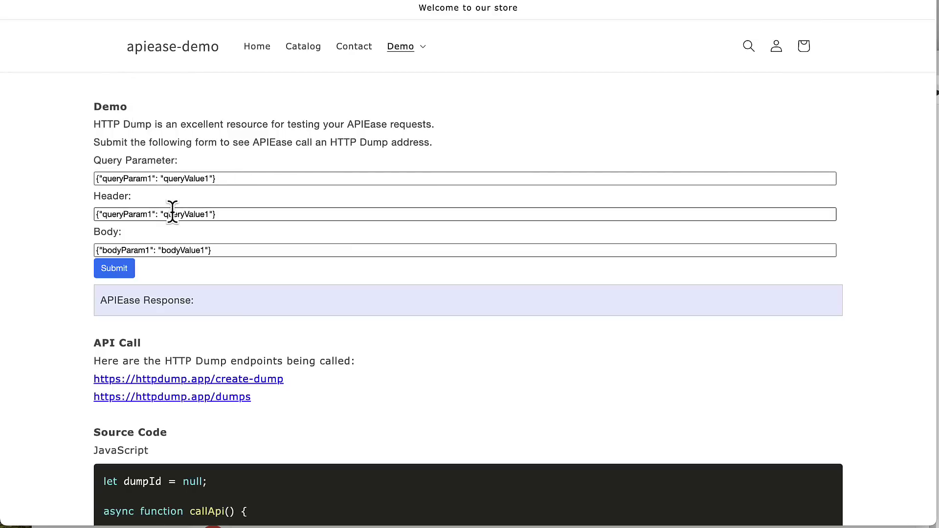
{"action": "scroll", "coordinate": [257, 235], "scroll_direction": "down", "scroll_amount": 2}
{"action": "scroll", "coordinate": [257, 235], "scroll_direction": "up", "scroll_amount": 2}
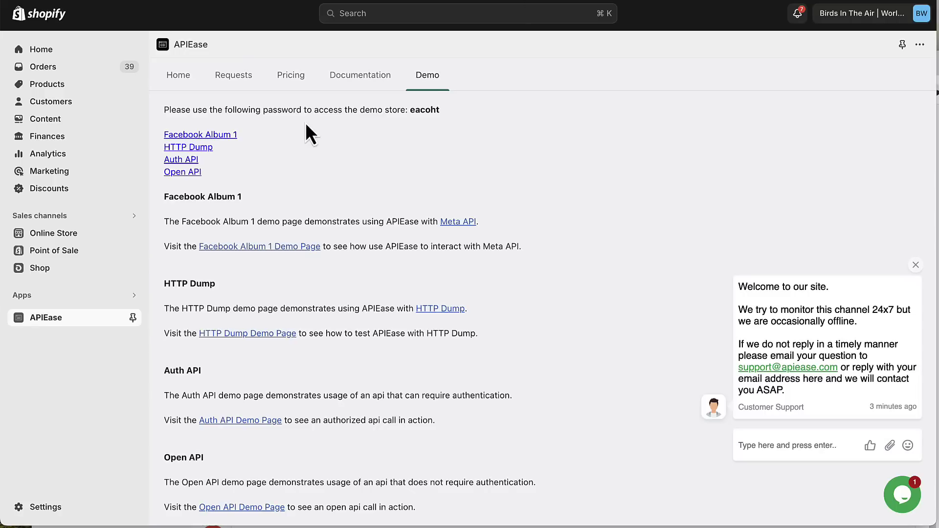
Read through the demo overview in the APIEase app and view the linked HTTP Dump website.
{"action": "triple_click", "coordinate": [296, 111]}
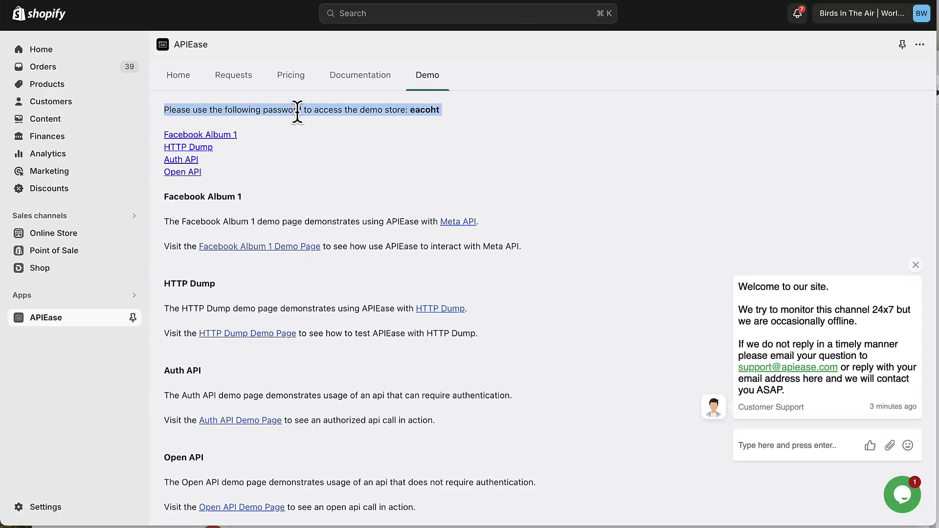
{"action": "left_click", "coordinate": [296, 111]}
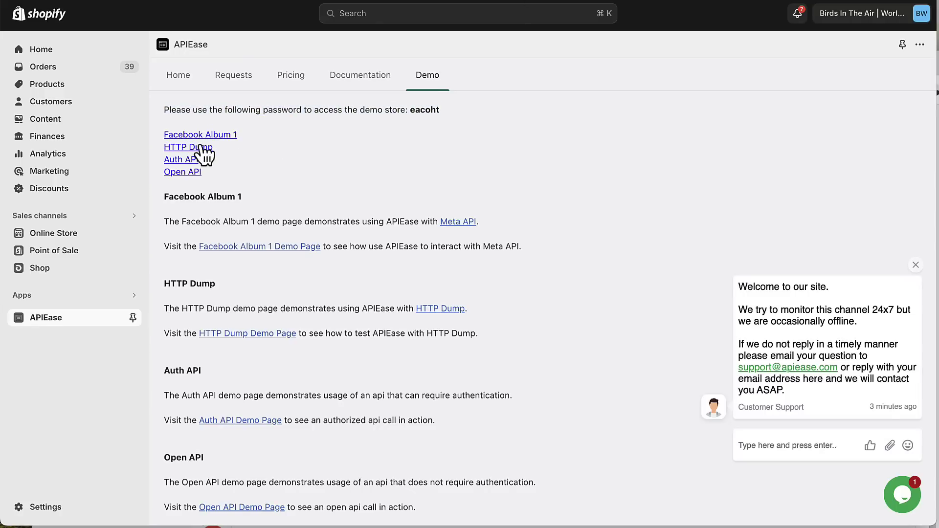
{"action": "scroll", "coordinate": [200, 146], "scroll_direction": "down", "scroll_amount": 5}
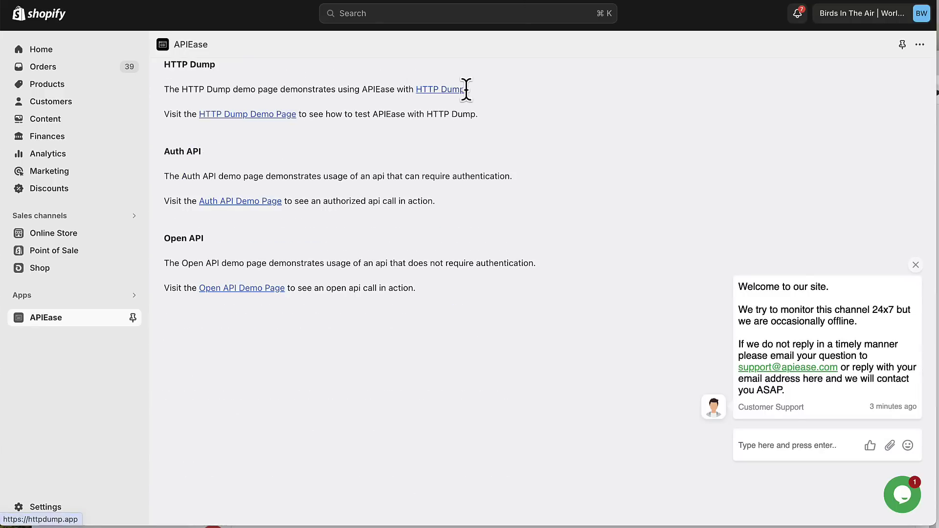
{"action": "left_click", "coordinate": [446, 92]}
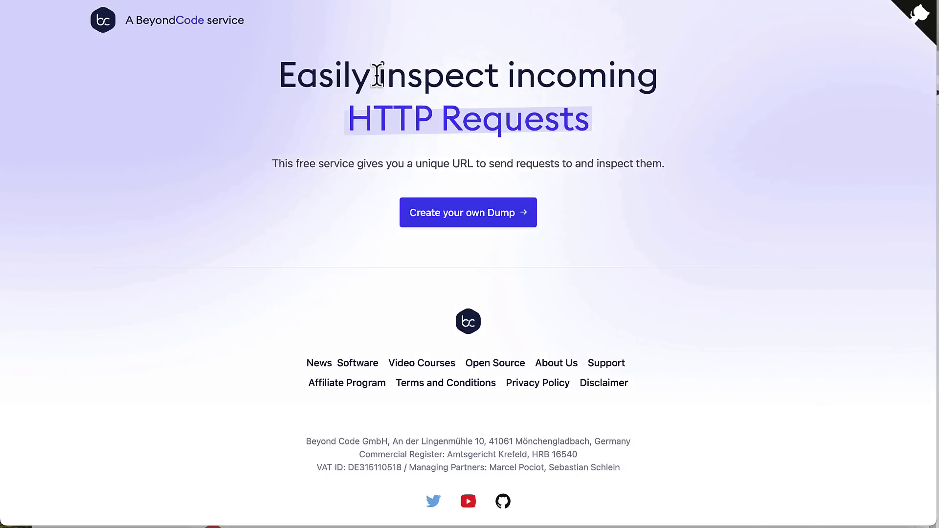
{"action": "key", "text": "super+w"}
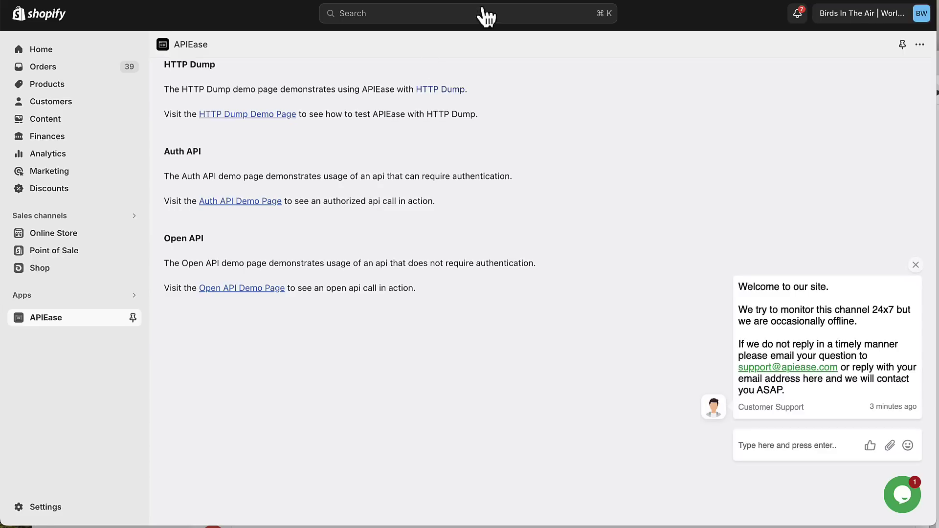
Open the HTTP Dump demo page from the overview and review its introduction and form fields.
{"action": "left_click", "coordinate": [236, 117]}
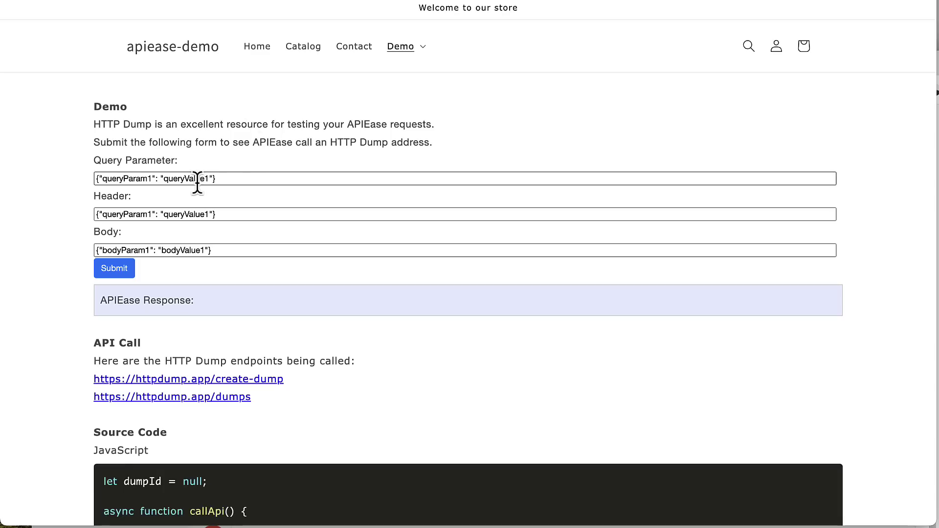
{"action": "triple_click", "coordinate": [168, 124]}
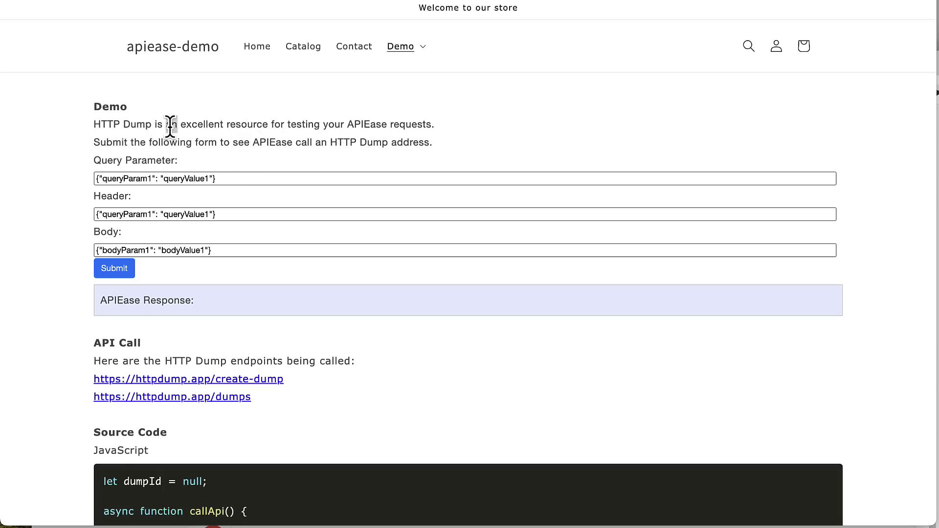
{"action": "left_click", "coordinate": [272, 121]}
{"action": "triple_click", "coordinate": [278, 142]}
{"action": "left_click", "coordinate": [261, 142]}
{"action": "left_click_drag", "start_coordinate": [331, 143], "coordinate": [504, 142]}
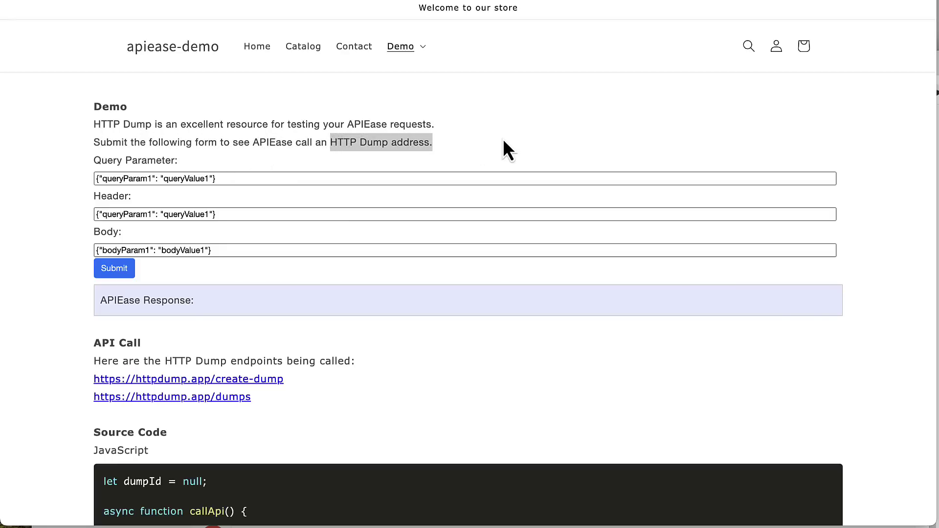
{"action": "left_click", "coordinate": [500, 140]}
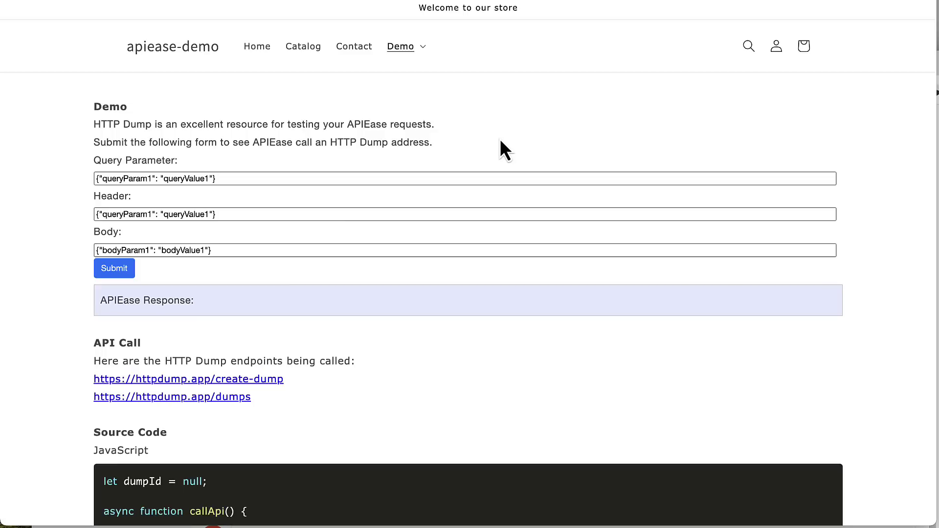
{"action": "triple_click", "coordinate": [218, 315]}
{"action": "left_click", "coordinate": [215, 304]}
{"action": "left_click", "coordinate": [180, 178]}
{"action": "left_click", "coordinate": [117, 272]}
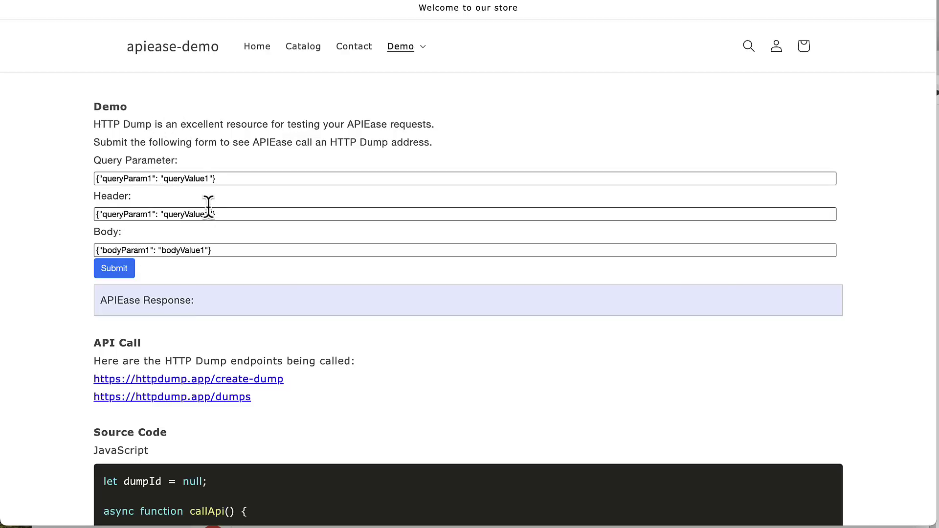
Append a first name to the query parameter, header and body values in the form.
{"action": "left_click", "coordinate": [209, 179]}
{"action": "type", "text": "justin"}
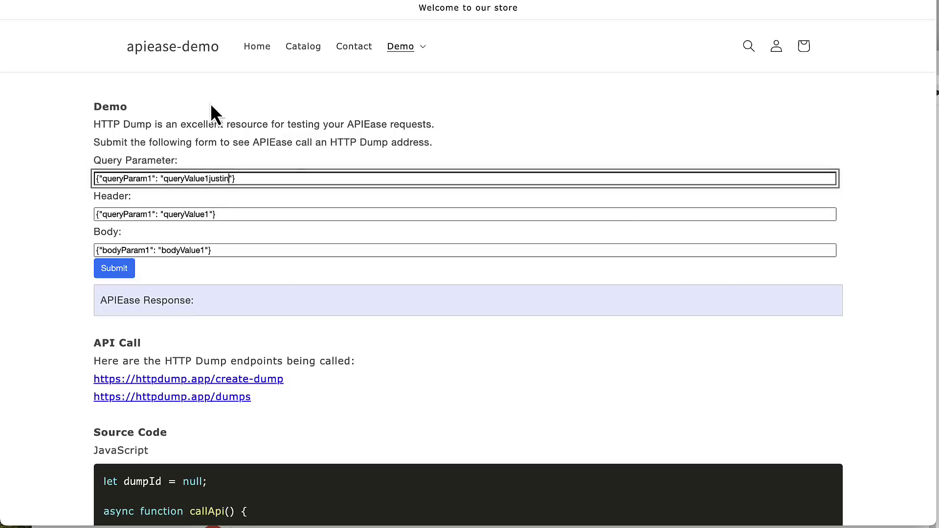
{"action": "left_click", "coordinate": [206, 214]}
{"action": "type", "text": "justin"}
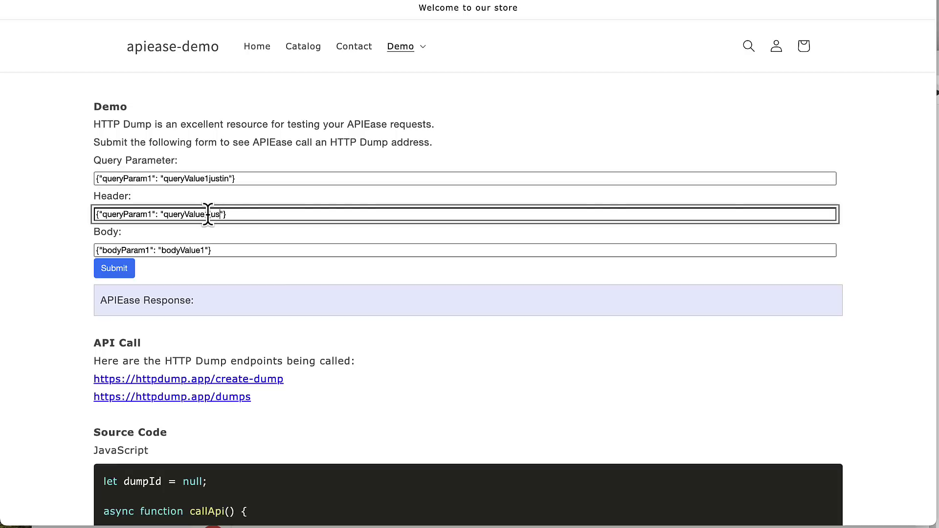
{"action": "left_click", "coordinate": [206, 251]}
{"action": "type", "text": "justin"}
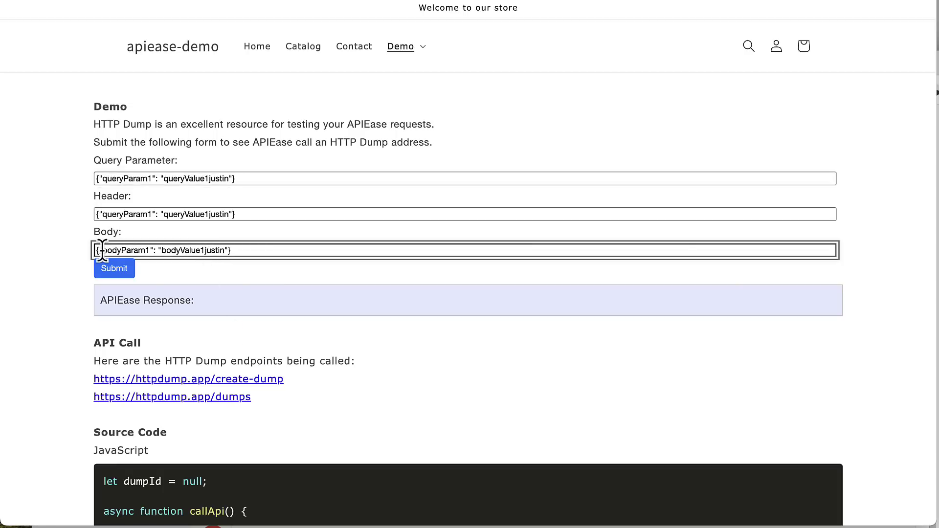
Submit the form and view the received request through the HTTP Dump inspection link in the APIEase response.
{"action": "left_click", "coordinate": [102, 296]}
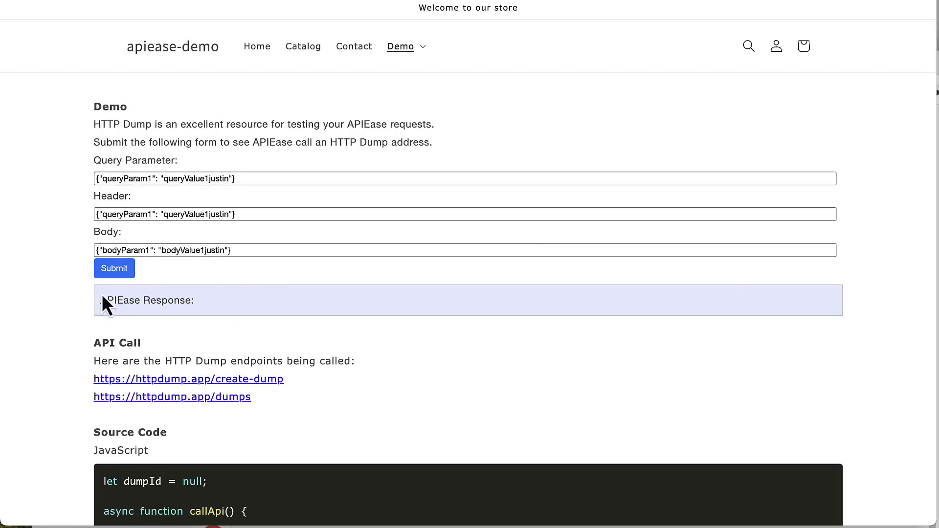
{"action": "left_click", "coordinate": [122, 277]}
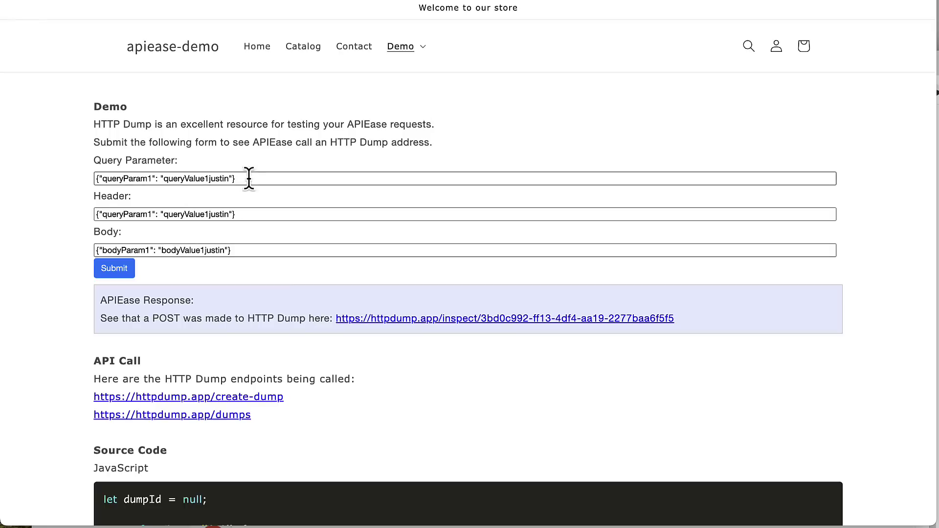
{"action": "left_click", "coordinate": [210, 214]}
{"action": "left_click", "coordinate": [249, 308]}
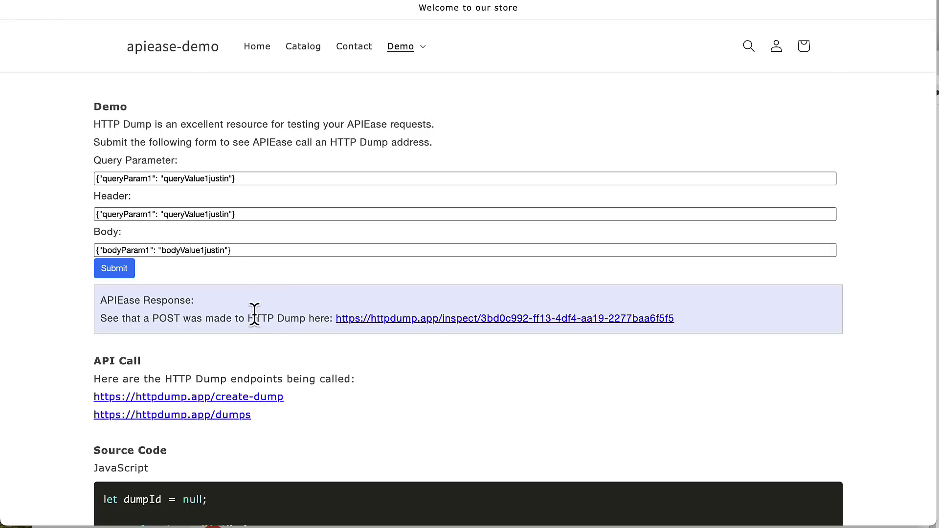
{"action": "left_click", "coordinate": [433, 320]}
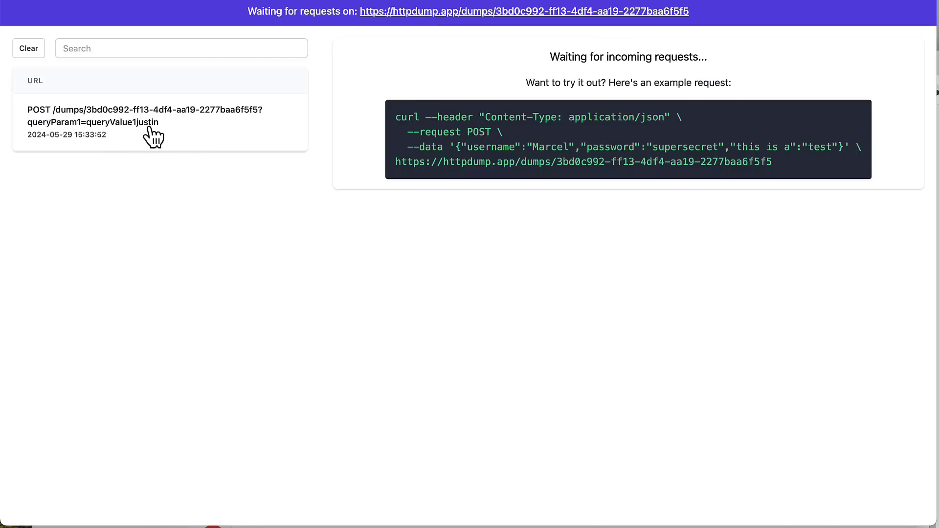
{"action": "key", "text": "super+w"}
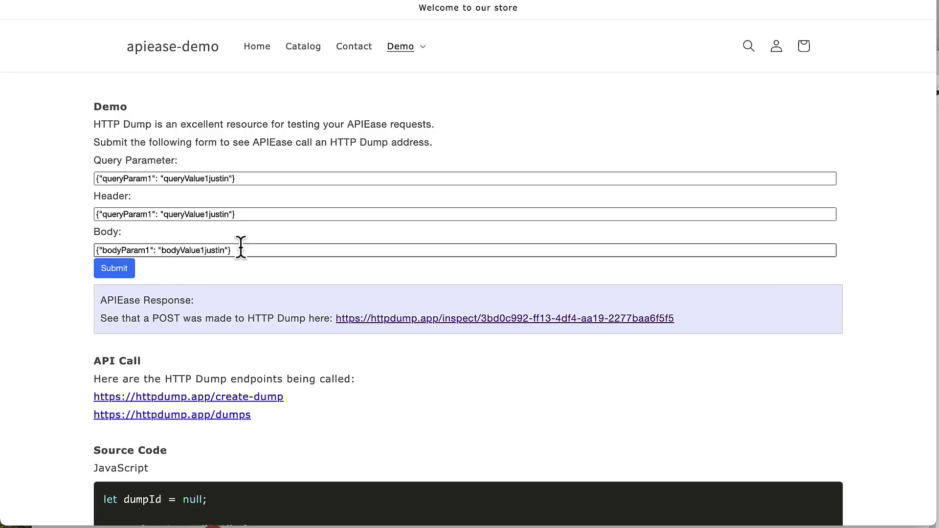
Resubmit the form with the same values and check the dump's request list for the new POST requests.
{"action": "left_click", "coordinate": [114, 268]}
{"action": "key", "text": "super+shift+t"}
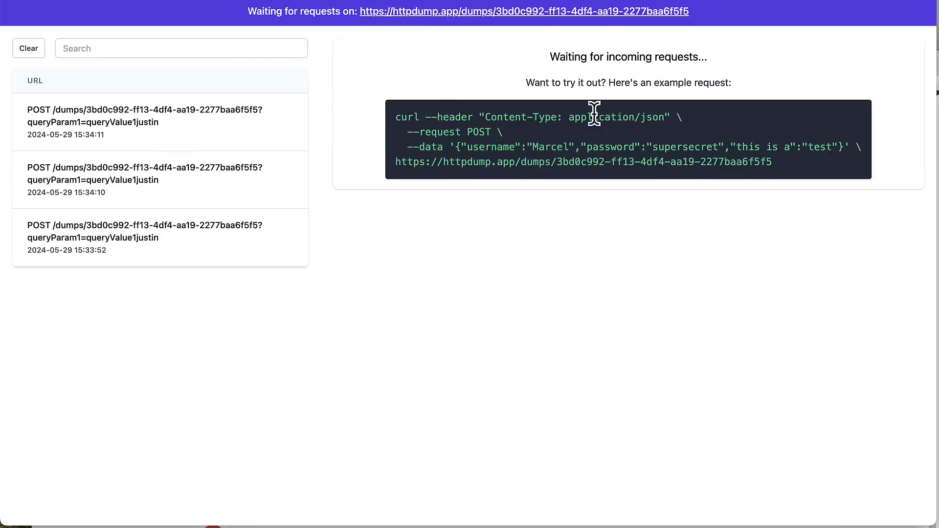
{"action": "key", "text": "super+w"}
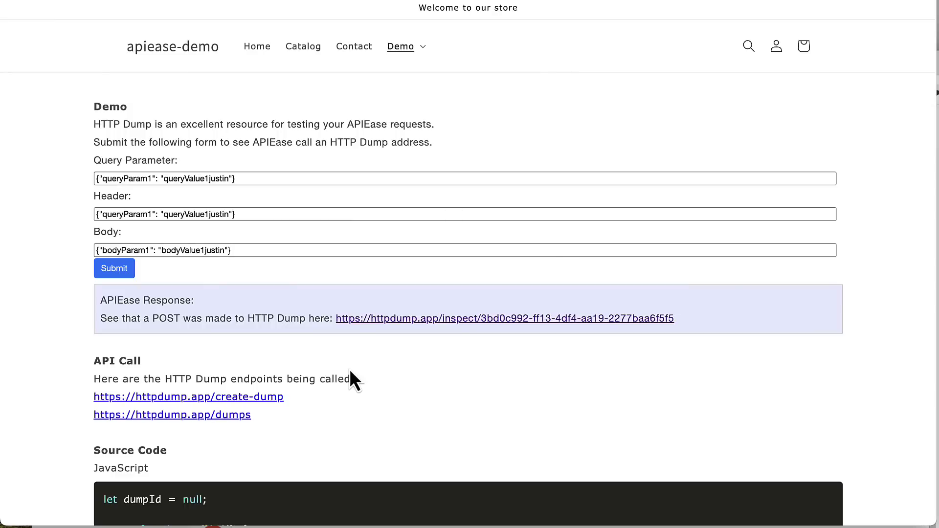
Examine the HTTP Dump endpoints and the JavaScript, HTML and CSS source code on the demo page.
{"action": "scroll", "coordinate": [351, 376], "scroll_direction": "down", "scroll_amount": 3}
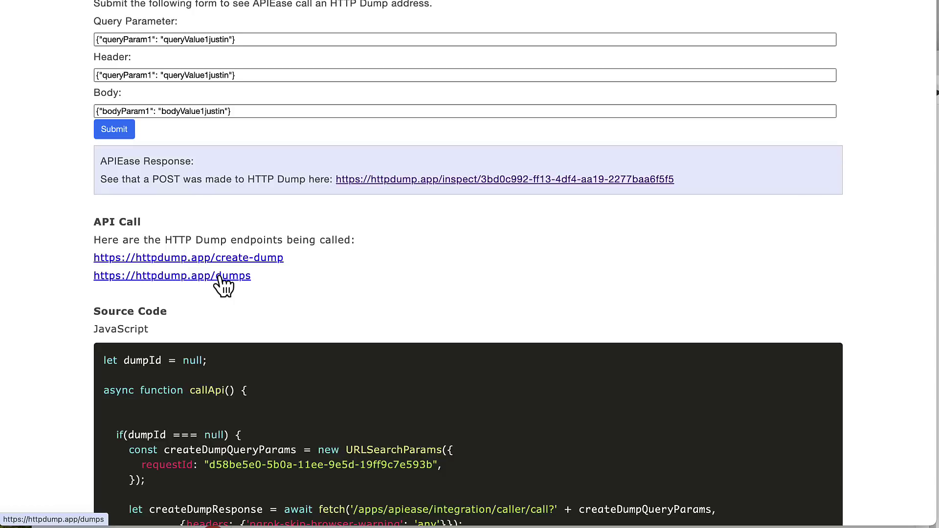
{"action": "scroll", "coordinate": [219, 277], "scroll_direction": "down", "scroll_amount": 6}
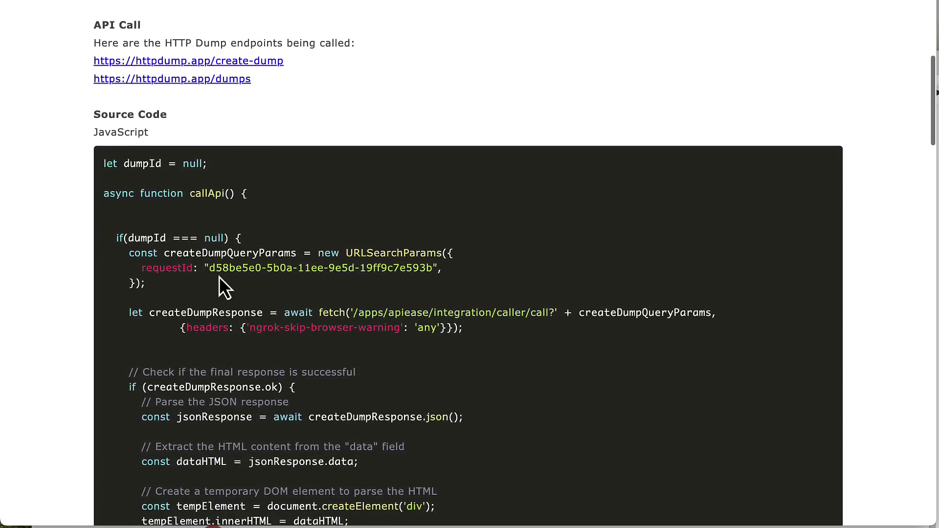
{"action": "scroll", "coordinate": [219, 277], "scroll_direction": "down", "scroll_amount": 3}
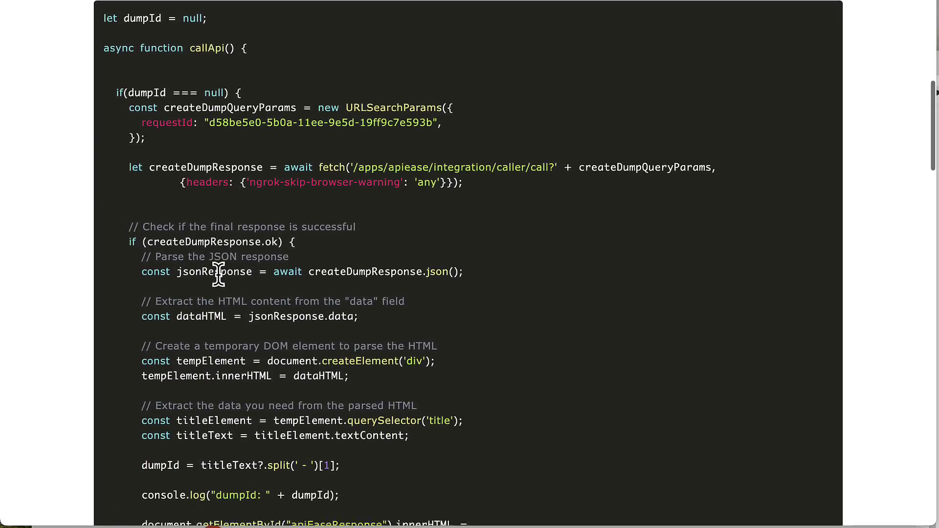
{"action": "scroll", "coordinate": [219, 277], "scroll_direction": "down", "scroll_amount": 20}
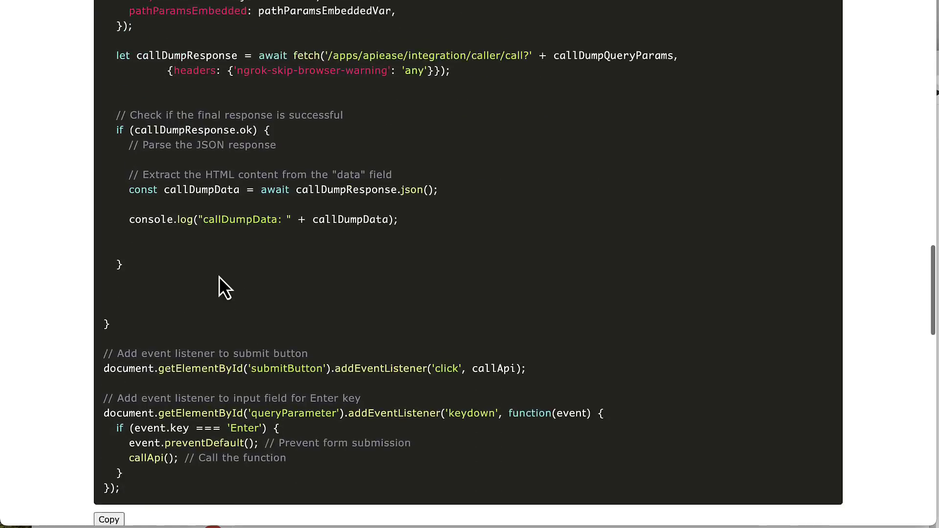
{"action": "scroll", "coordinate": [219, 276], "scroll_direction": "down", "scroll_amount": 5}
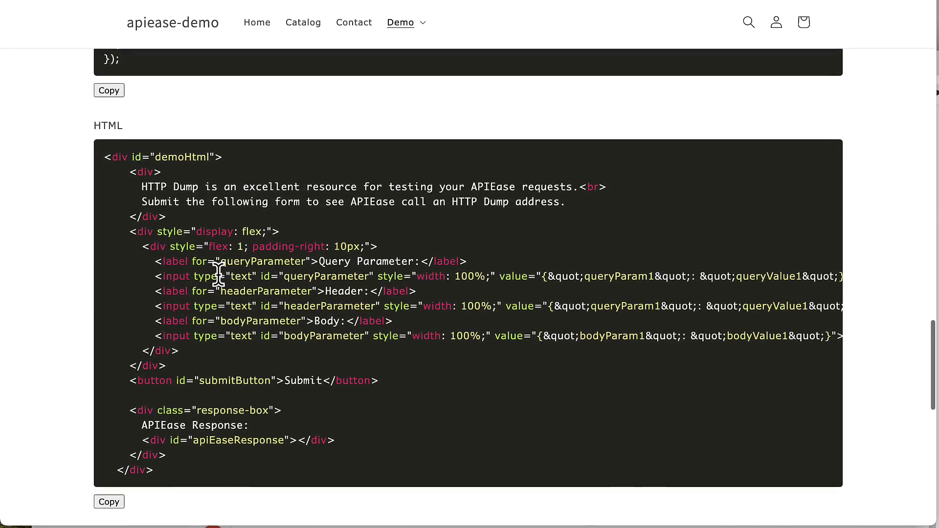
{"action": "scroll", "coordinate": [213, 282], "scroll_direction": "down", "scroll_amount": 6}
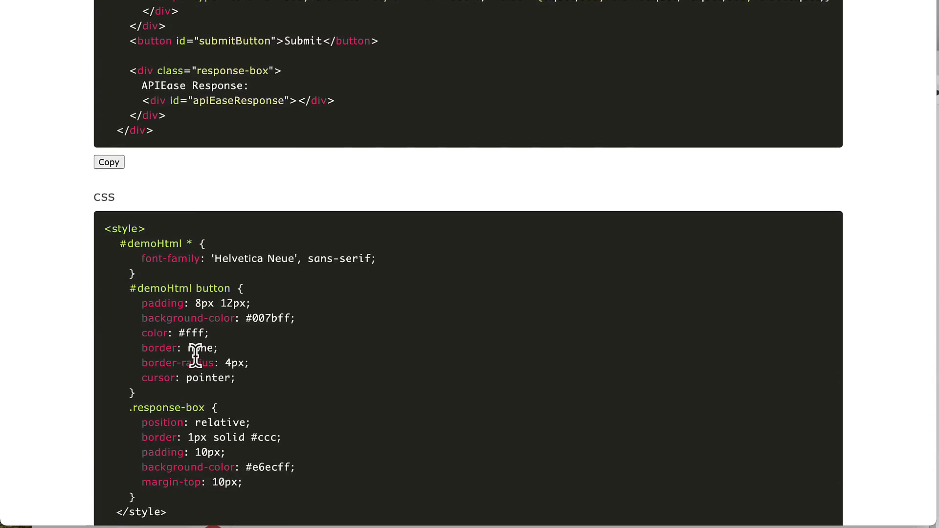
{"action": "scroll", "coordinate": [142, 397], "scroll_direction": "up", "scroll_amount": 8}
{"action": "scroll", "coordinate": [183, 239], "scroll_direction": "up", "scroll_amount": 20}
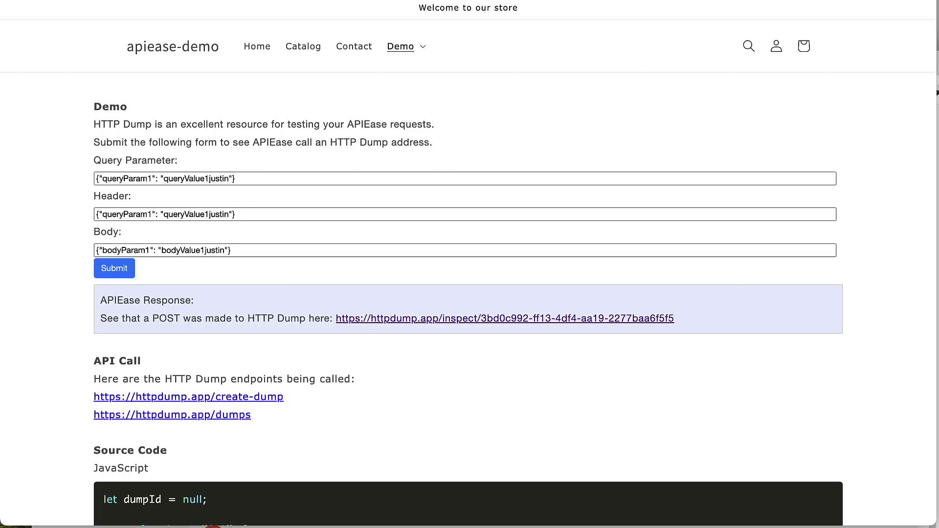
Submit the form again and inspect the newest POST request's query parameters, post parameters and headers in HTTP Dump.
{"action": "key", "text": "ctrl+Tab"}
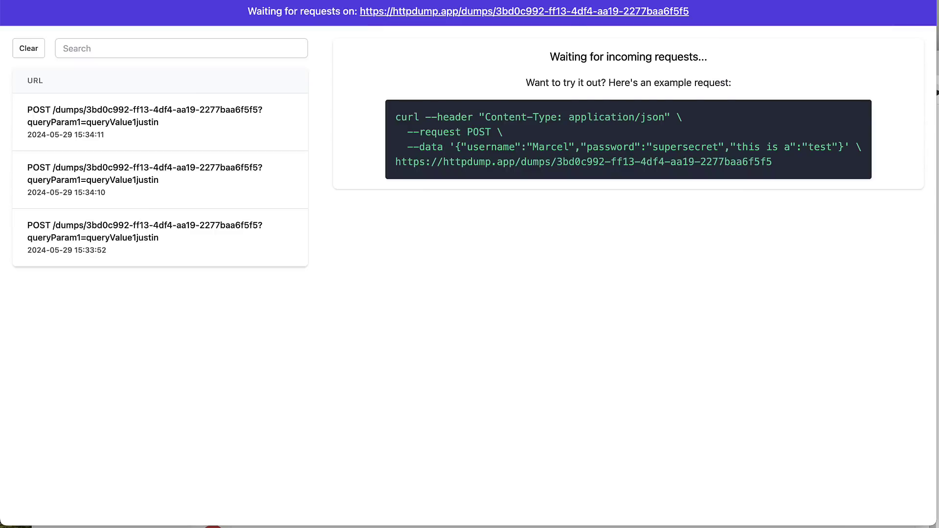
{"action": "key", "text": "ctrl+shift+Tab"}
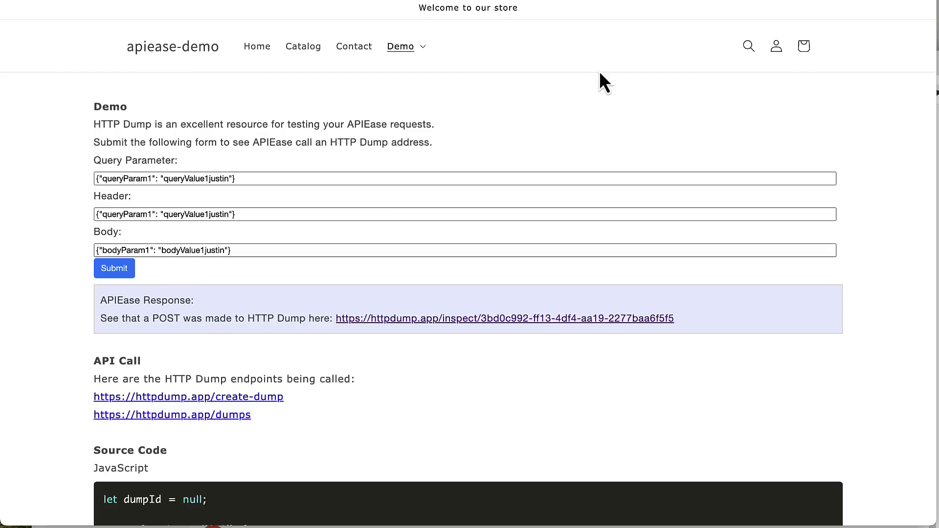
{"action": "key", "text": "ctrl+Tab"}
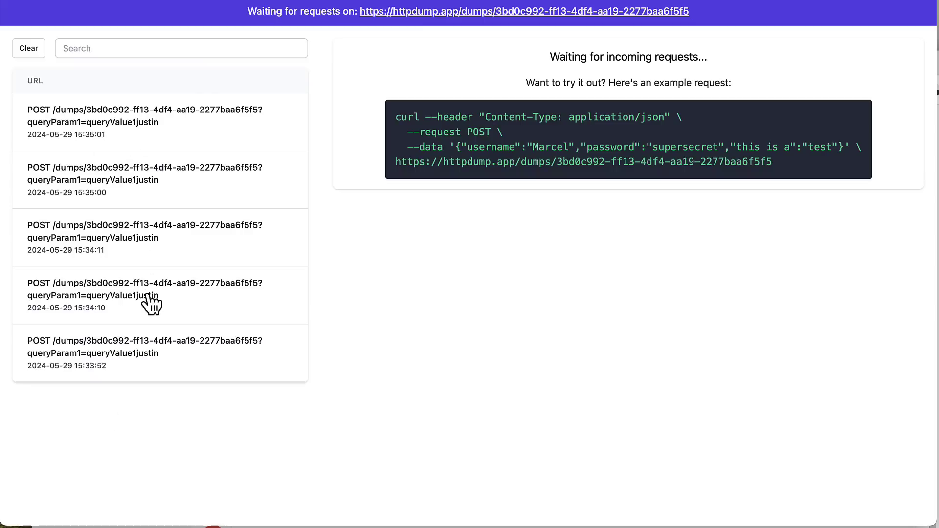
{"action": "left_click", "coordinate": [149, 138]}
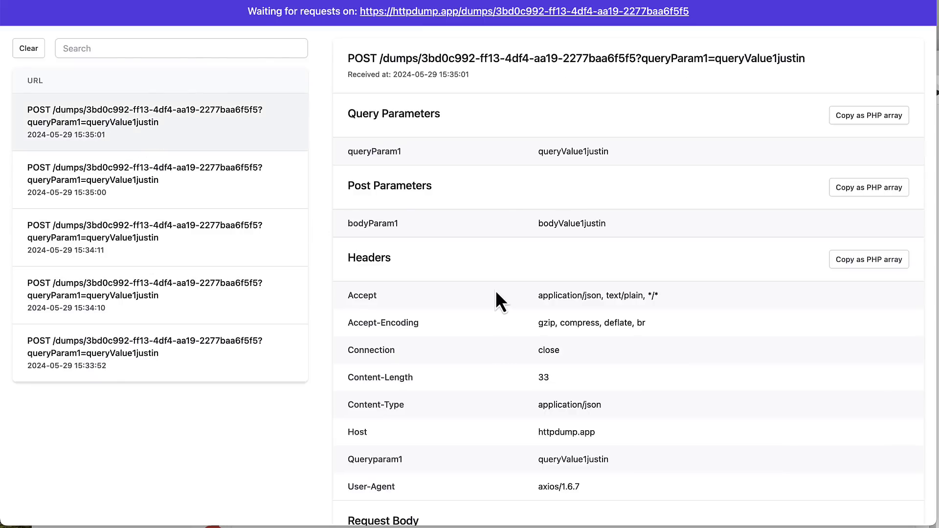
{"action": "scroll", "coordinate": [517, 176], "scroll_direction": "down", "scroll_amount": 3}
{"action": "scroll", "coordinate": [515, 153], "scroll_direction": "up", "scroll_amount": 3}
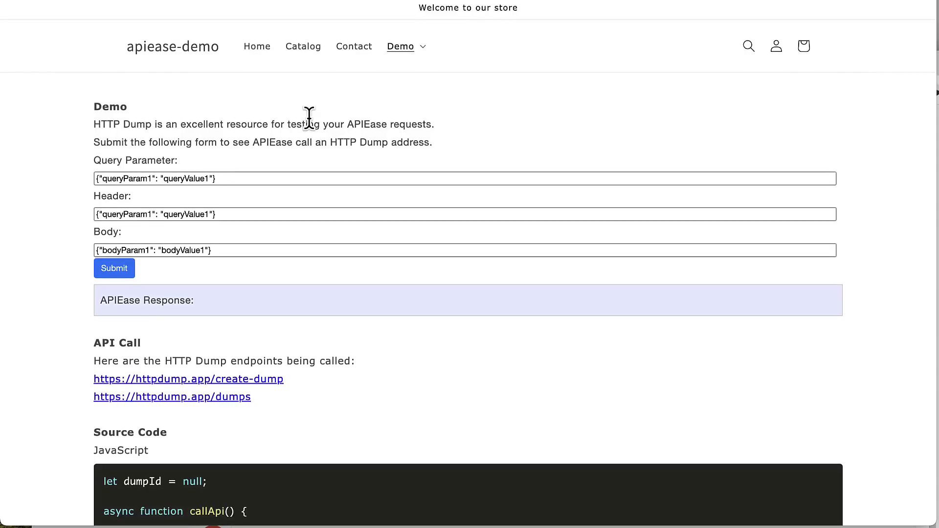
Browse the Facebook Album 1, Auth API and Live Demo pages of the demo store.
{"action": "left_click", "coordinate": [401, 46]}
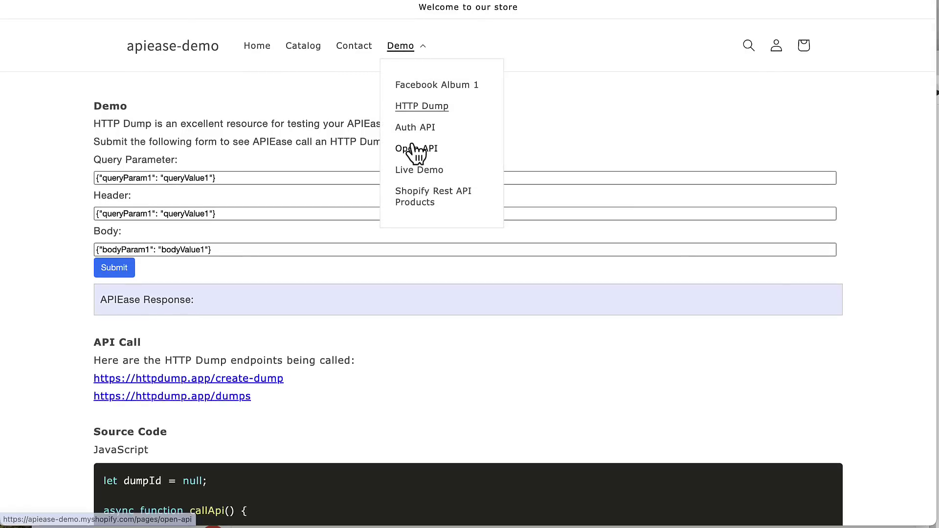
{"action": "left_click", "coordinate": [434, 89]}
{"action": "left_click", "coordinate": [421, 58]}
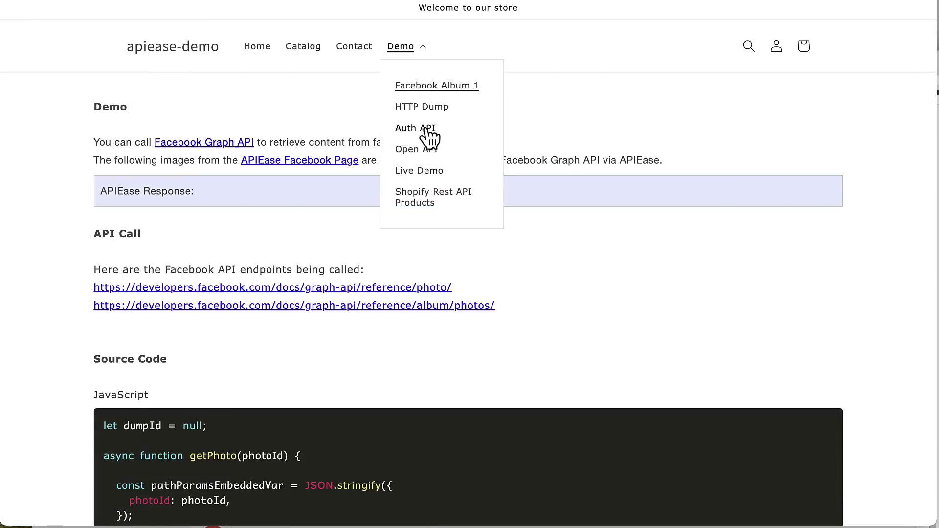
{"action": "left_click", "coordinate": [425, 130]}
{"action": "left_click", "coordinate": [399, 50]}
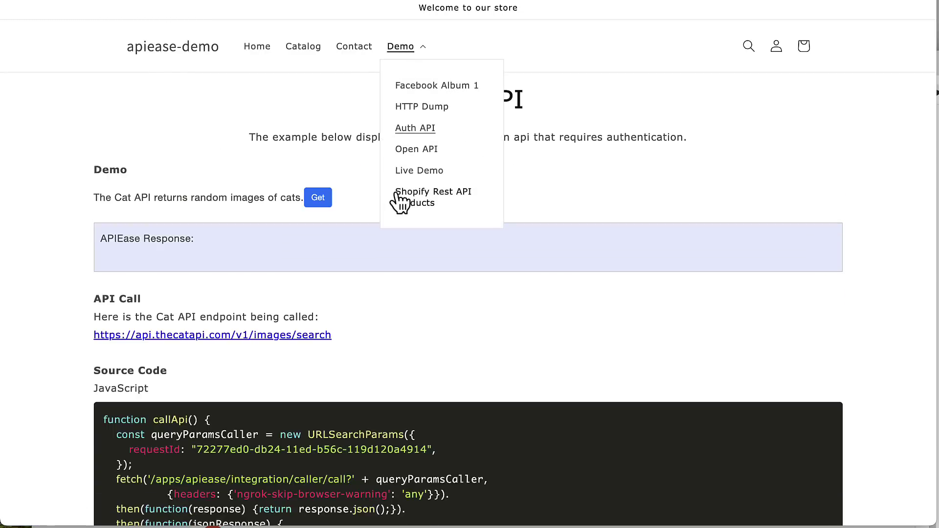
{"action": "left_click", "coordinate": [410, 173]}
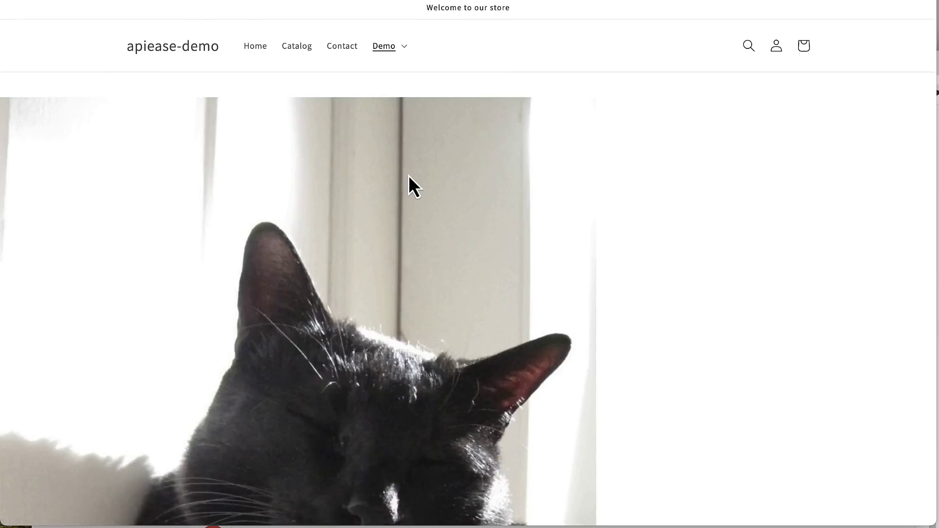
{"action": "scroll", "coordinate": [409, 175], "scroll_direction": "down", "scroll_amount": 15}
{"action": "scroll", "coordinate": [410, 176], "scroll_direction": "up", "scroll_amount": 15}
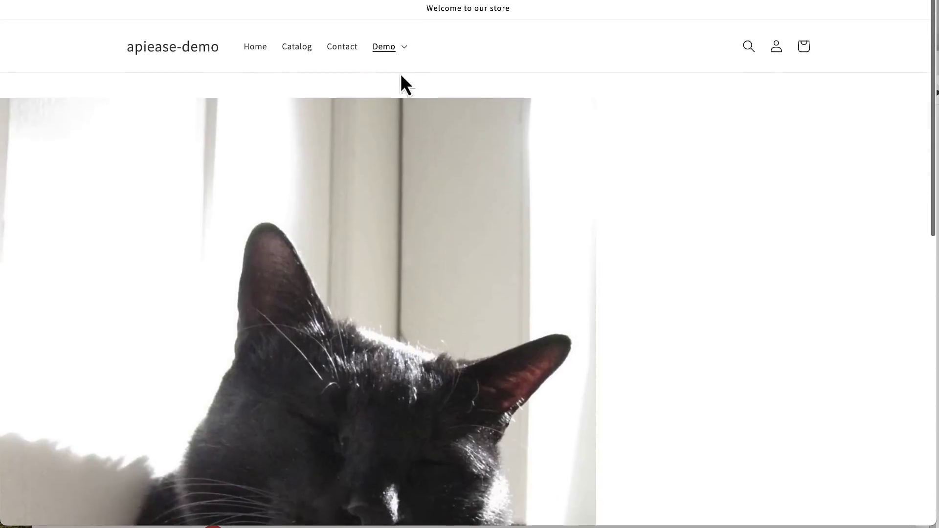
Open the Shopify Rest API Products demo and retrieve the inventory's product count through APIEase.
{"action": "left_click", "coordinate": [398, 49]}
{"action": "left_click", "coordinate": [410, 201]}
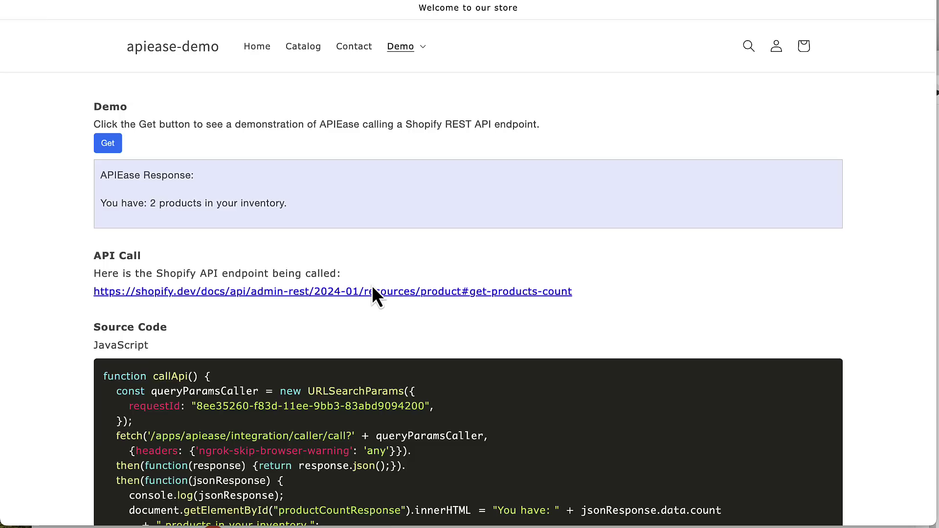
{"action": "left_click_drag", "start_coordinate": [169, 204], "coordinate": [270, 204]}
{"action": "left_click", "coordinate": [272, 206]}
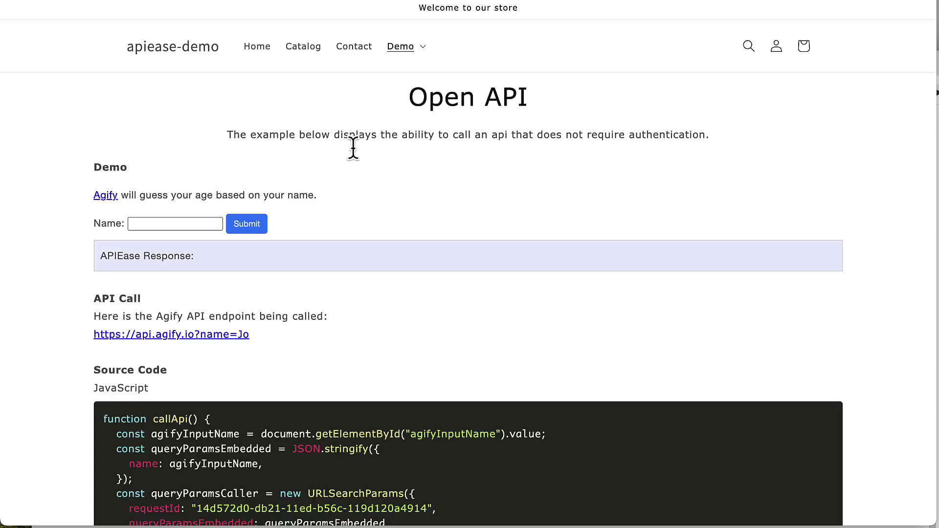
View the Agify website from the Open API demo, return, and submit a first name for an age guess.
{"action": "left_click", "coordinate": [105, 201]}
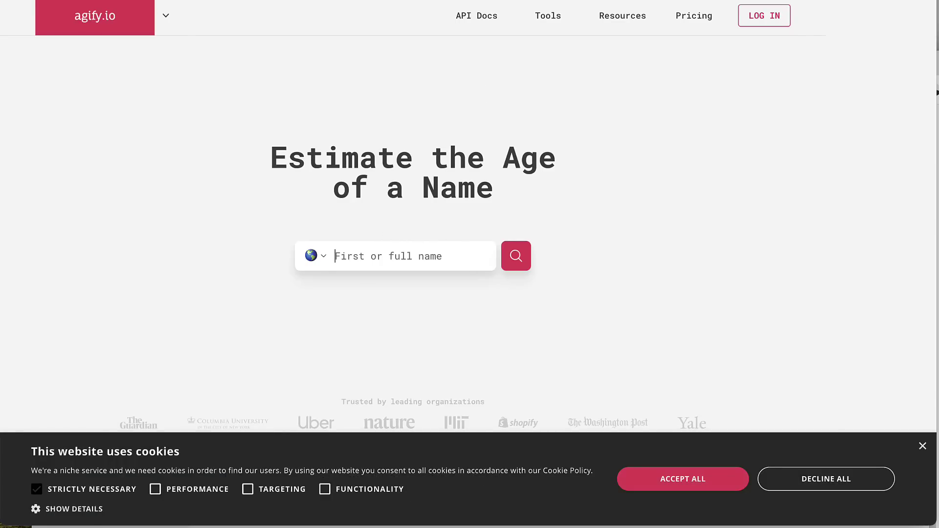
{"action": "key", "text": "alt+Left"}
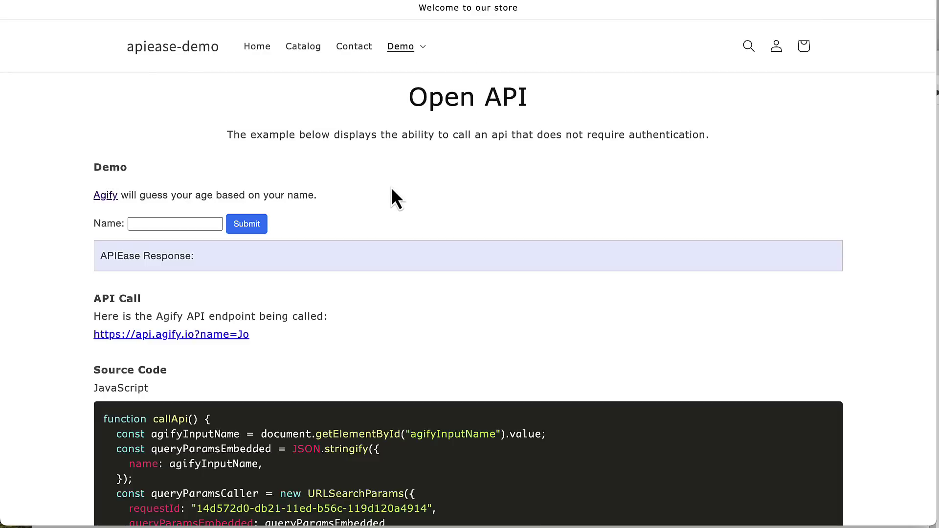
{"action": "left_click", "coordinate": [165, 219]}
{"action": "type", "text": "Justin"}
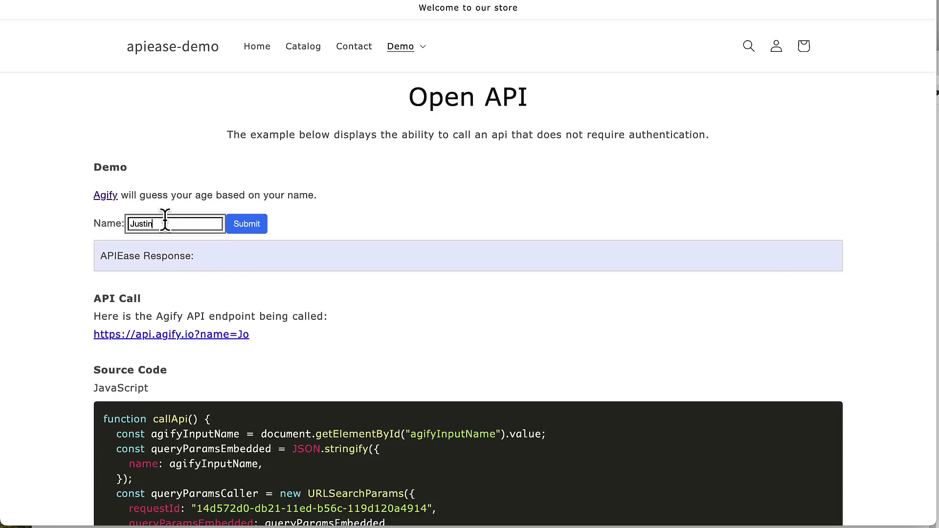
{"action": "left_click", "coordinate": [254, 227]}
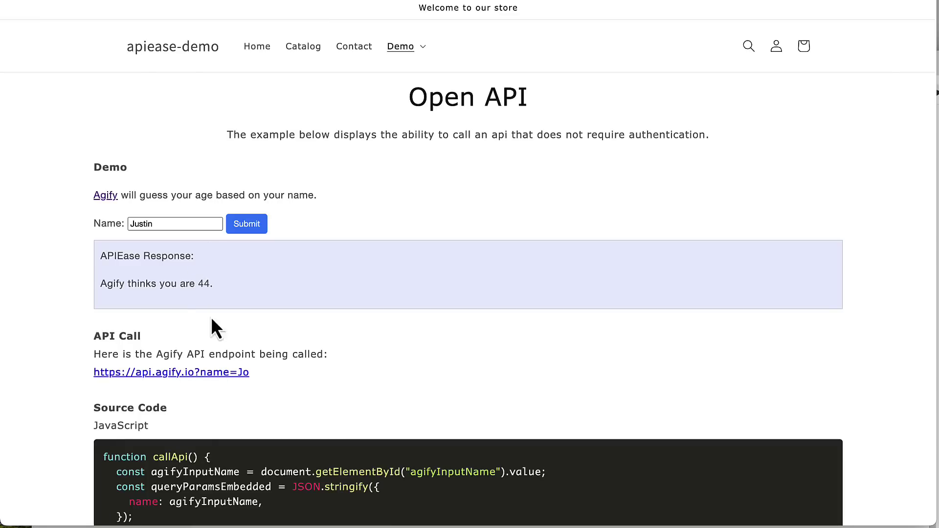
Submit two different first names, one after the other, to get new Agify age guesses.
{"action": "double_click", "coordinate": [154, 224]}
{"action": "type", "text": "Mary"}
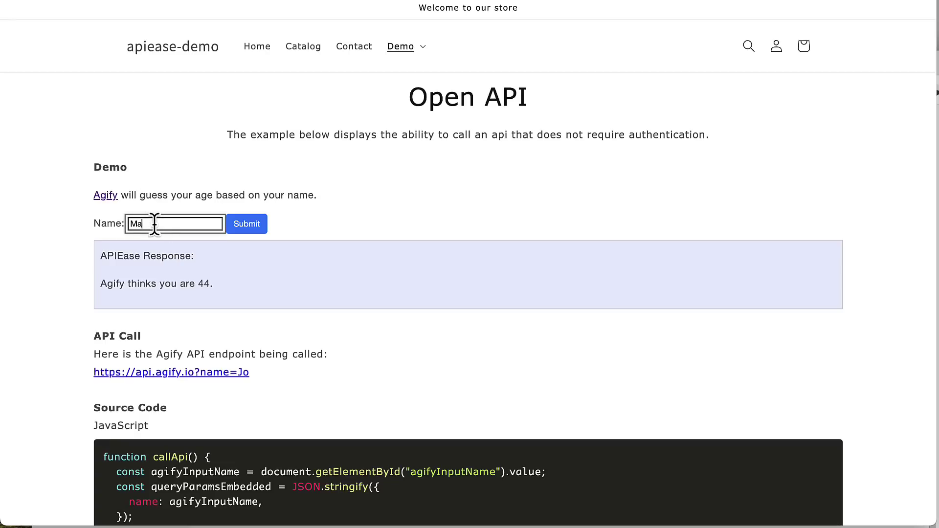
{"action": "left_click", "coordinate": [249, 231]}
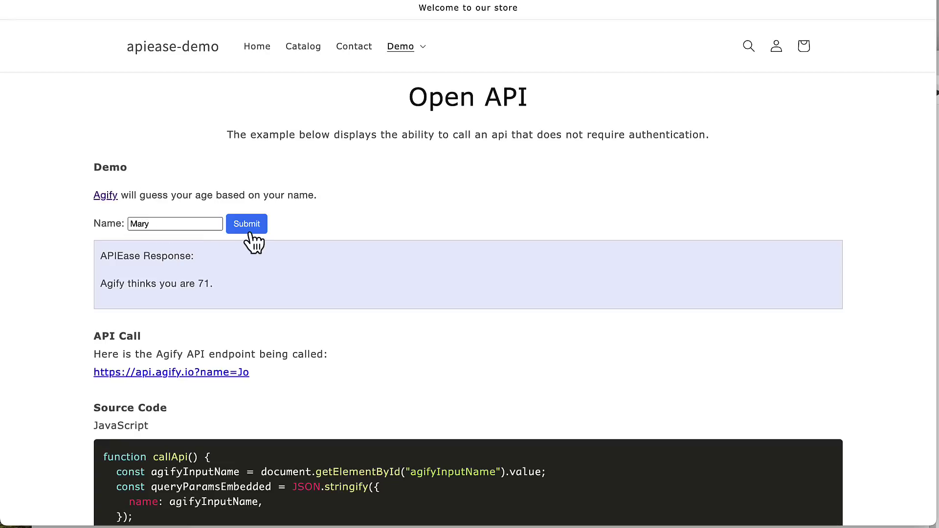
{"action": "double_click", "coordinate": [181, 221]}
{"action": "type", "text": "Esther"}
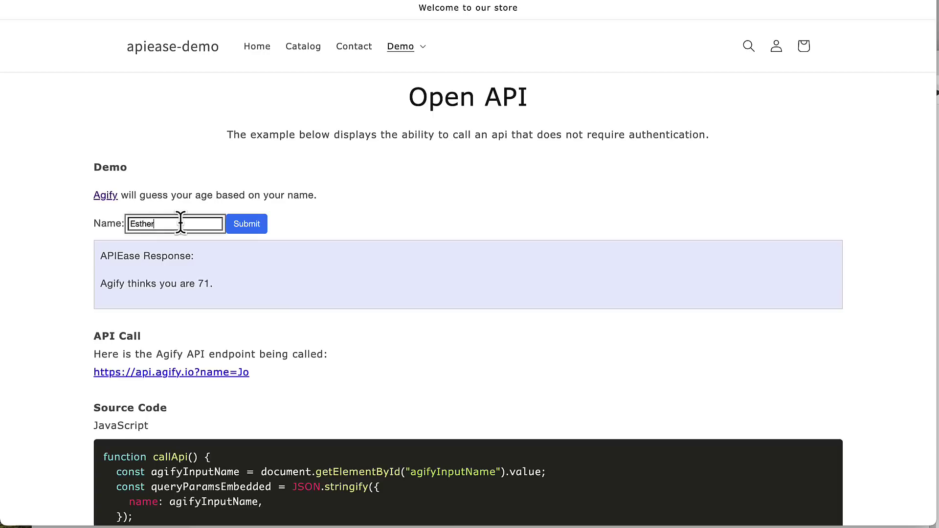
{"action": "left_click", "coordinate": [251, 240]}
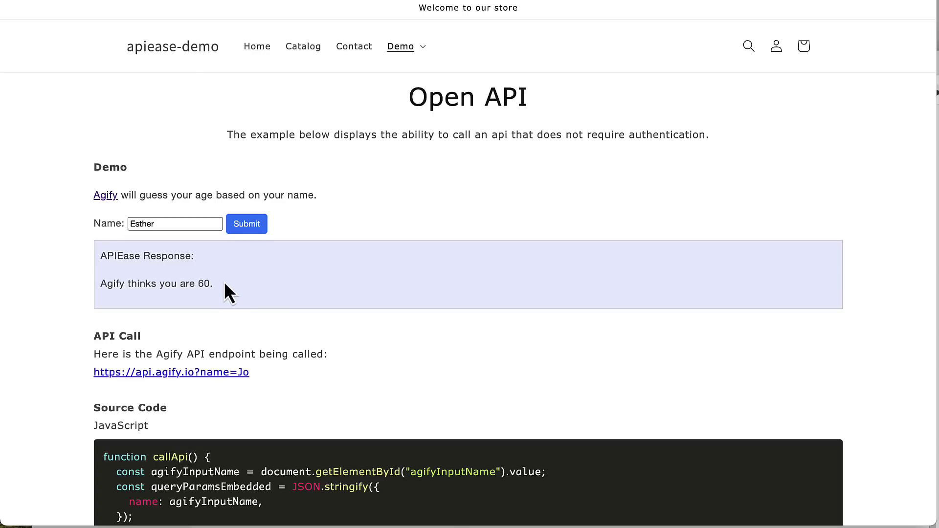
Examine the Agify endpoint and the JavaScript, HTML and CSS source code on the Open API page.
{"action": "scroll", "coordinate": [218, 281], "scroll_direction": "down", "scroll_amount": 1}
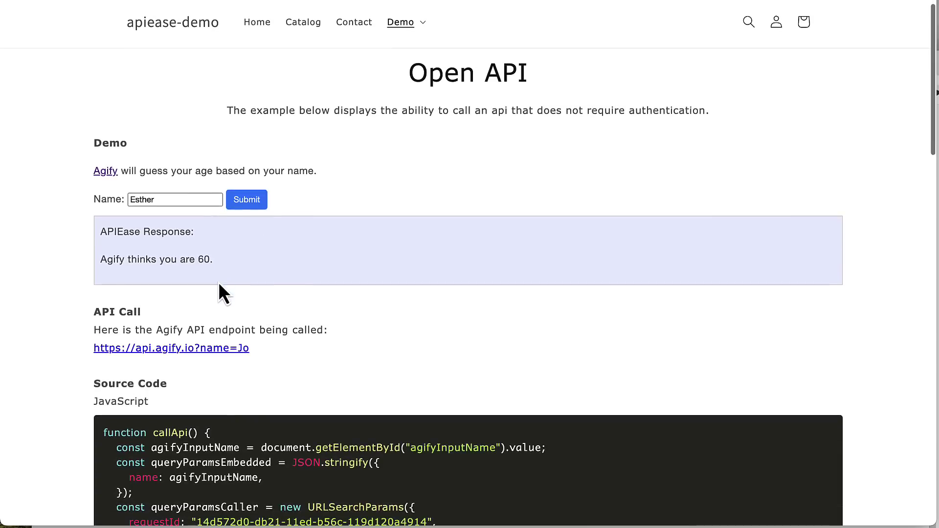
{"action": "scroll", "coordinate": [209, 323], "scroll_direction": "down", "scroll_amount": 7}
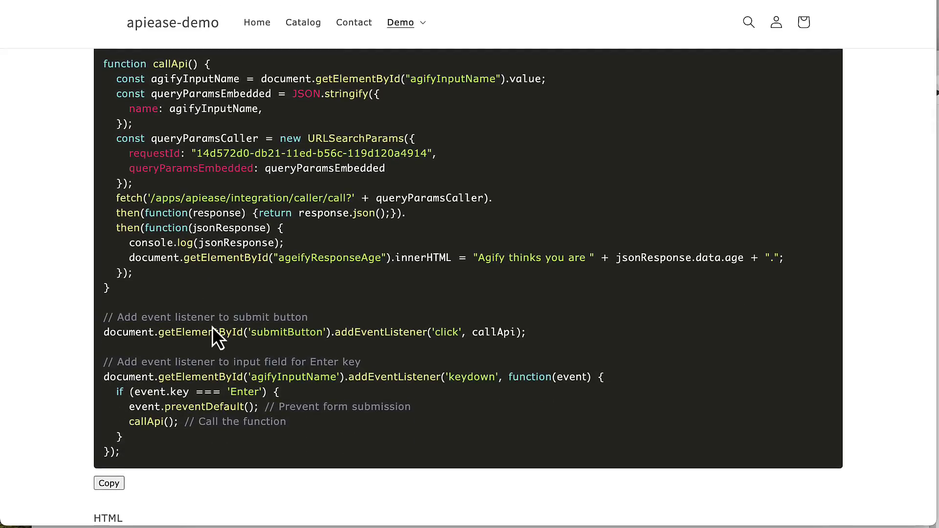
{"action": "scroll", "coordinate": [214, 335], "scroll_direction": "down", "scroll_amount": 2}
{"action": "scroll", "coordinate": [213, 326], "scroll_direction": "down", "scroll_amount": 9}
{"action": "scroll", "coordinate": [210, 245], "scroll_direction": "up", "scroll_amount": 1}
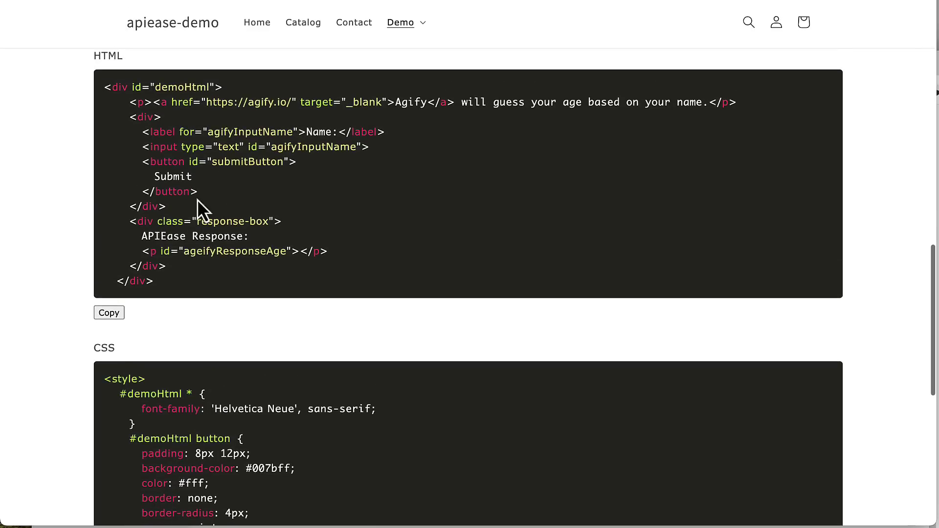
{"action": "scroll", "coordinate": [190, 337], "scroll_direction": "down", "scroll_amount": 3}
{"action": "scroll", "coordinate": [190, 338], "scroll_direction": "up", "scroll_amount": 20}
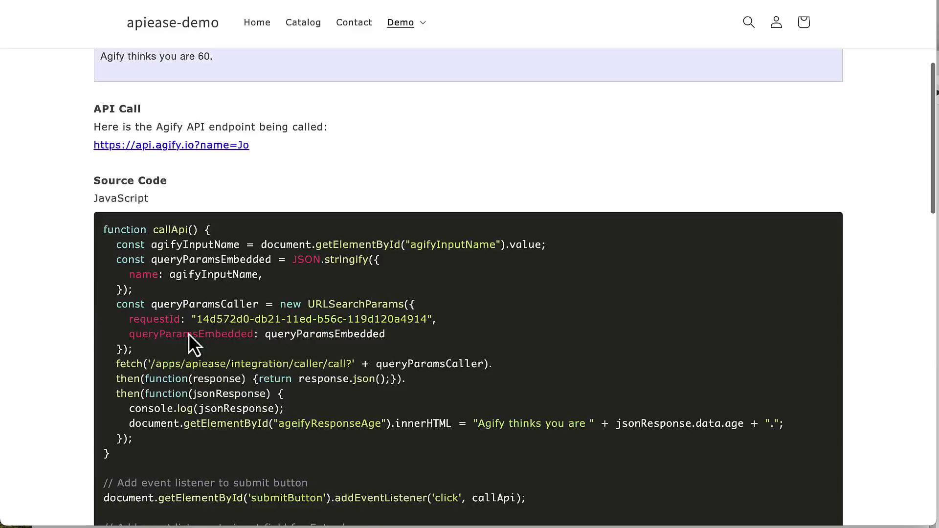
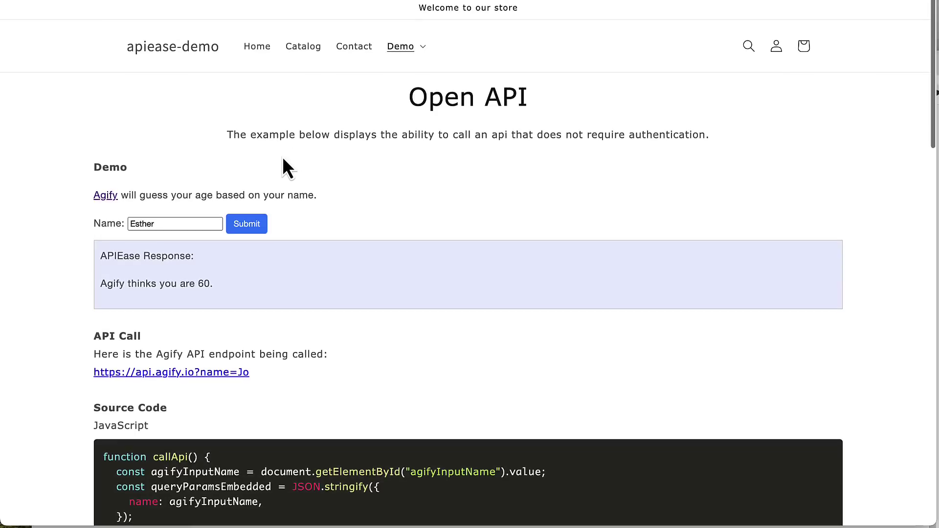
Open the Auth API demo, fetch a random cat image three times and review the Cat API endpoint.
{"action": "left_click", "coordinate": [408, 52]}
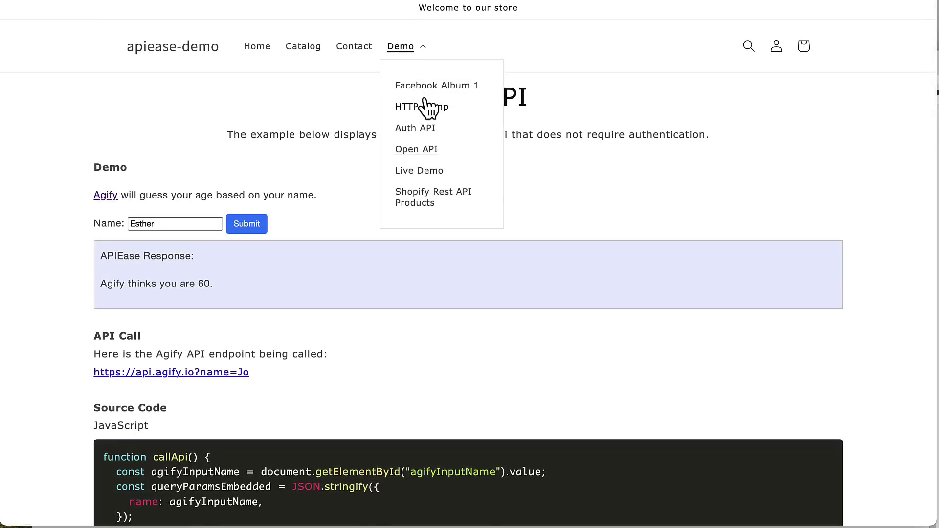
{"action": "left_click", "coordinate": [424, 129]}
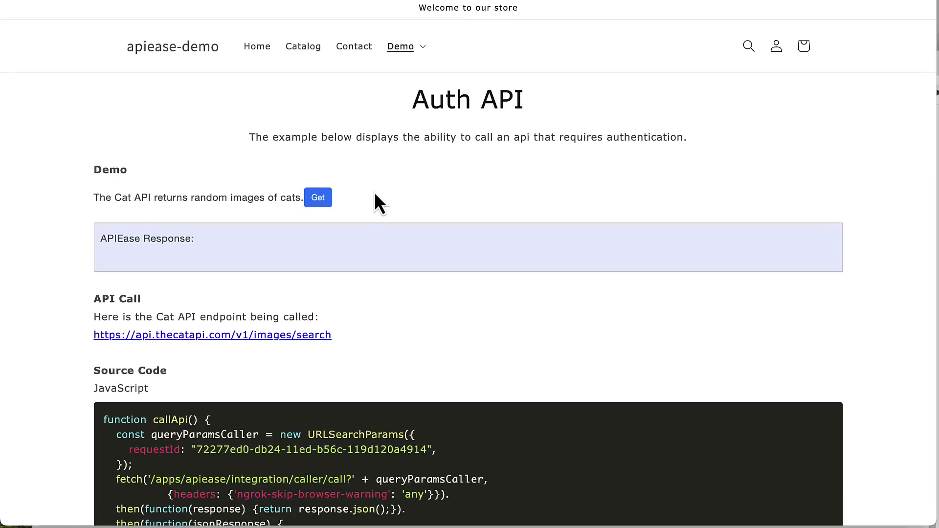
{"action": "triple_click", "coordinate": [179, 198]}
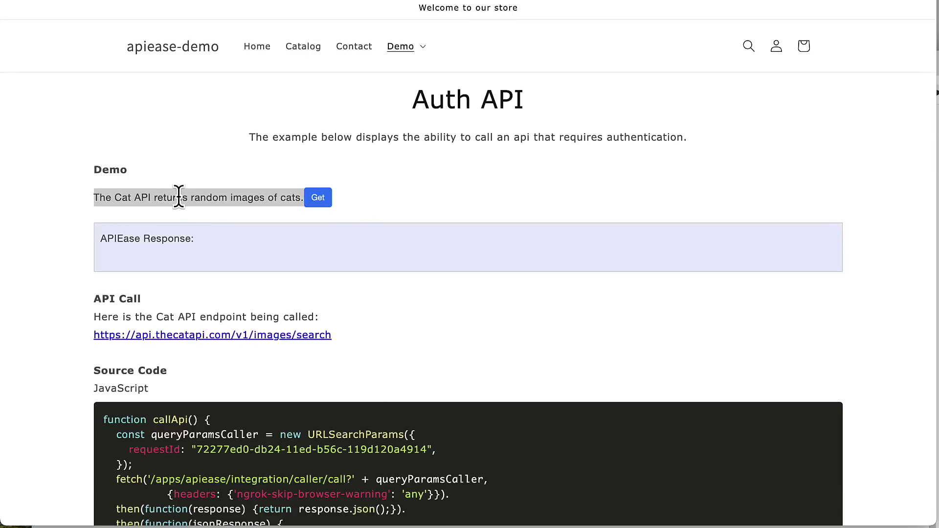
{"action": "left_click", "coordinate": [178, 197]}
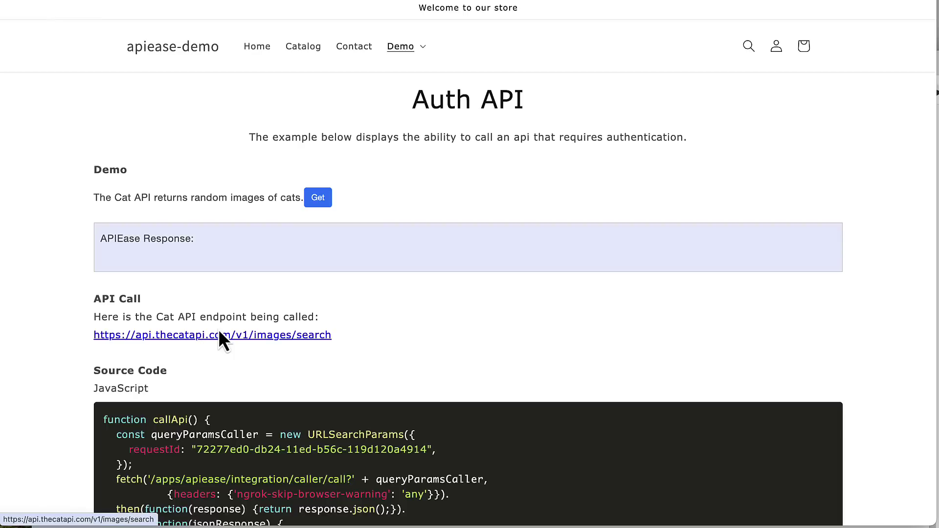
{"action": "left_click", "coordinate": [319, 208]}
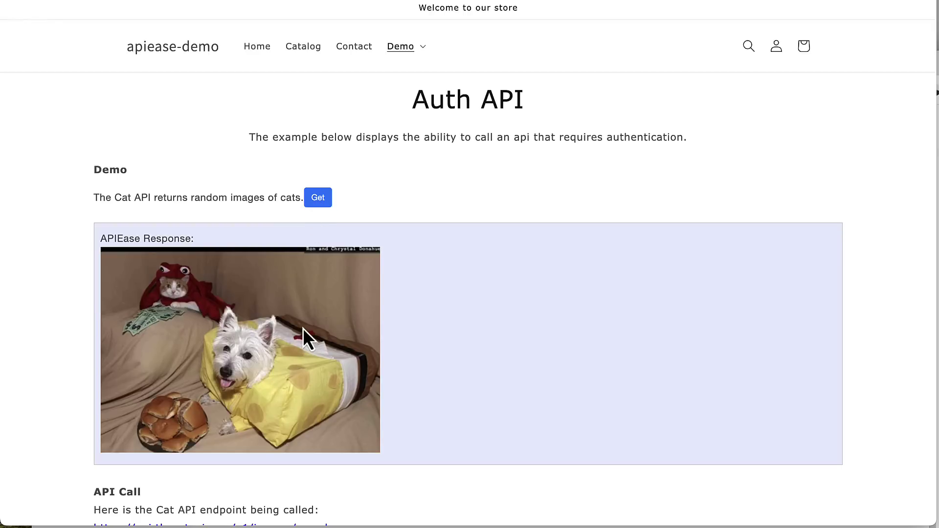
{"action": "left_click", "coordinate": [316, 199]}
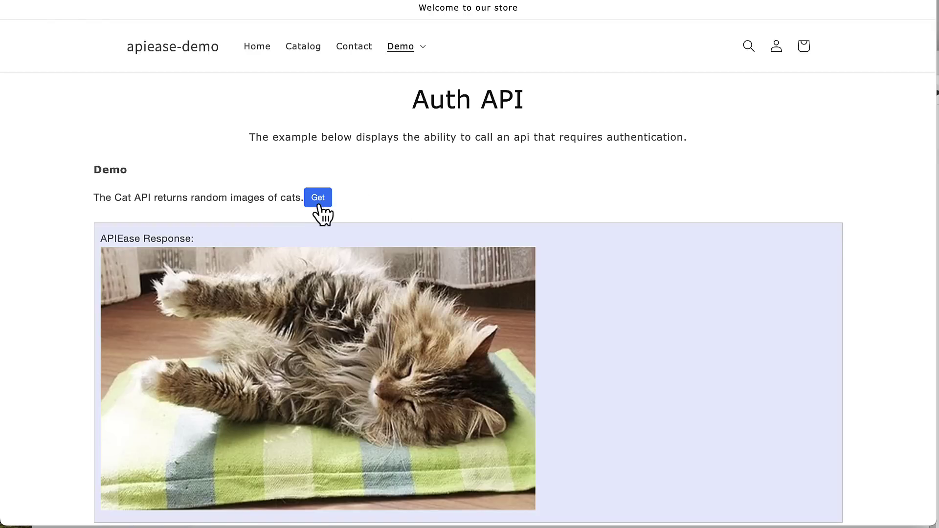
{"action": "left_click", "coordinate": [318, 205]}
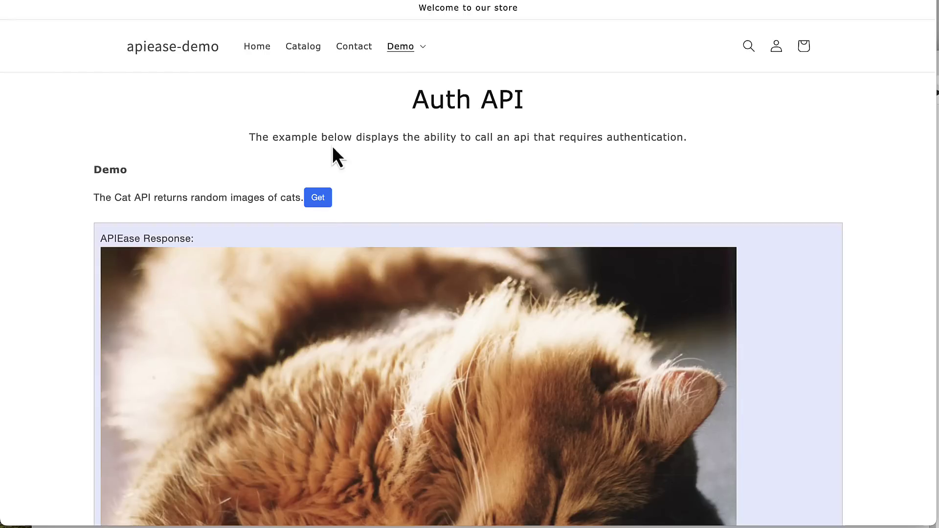
{"action": "scroll", "coordinate": [333, 174], "scroll_direction": "down", "scroll_amount": 5}
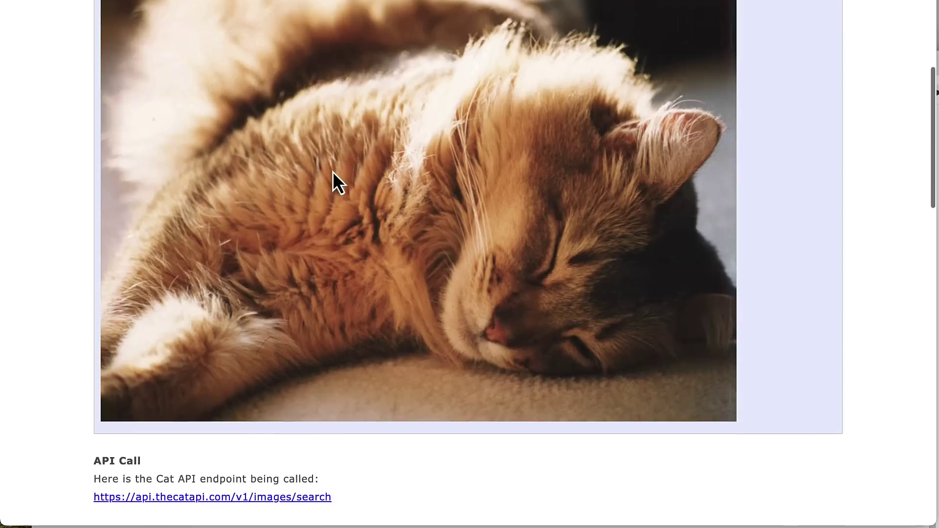
{"action": "scroll", "coordinate": [333, 174], "scroll_direction": "up", "scroll_amount": 2}
{"action": "scroll", "coordinate": [332, 172], "scroll_direction": "down", "scroll_amount": 3}
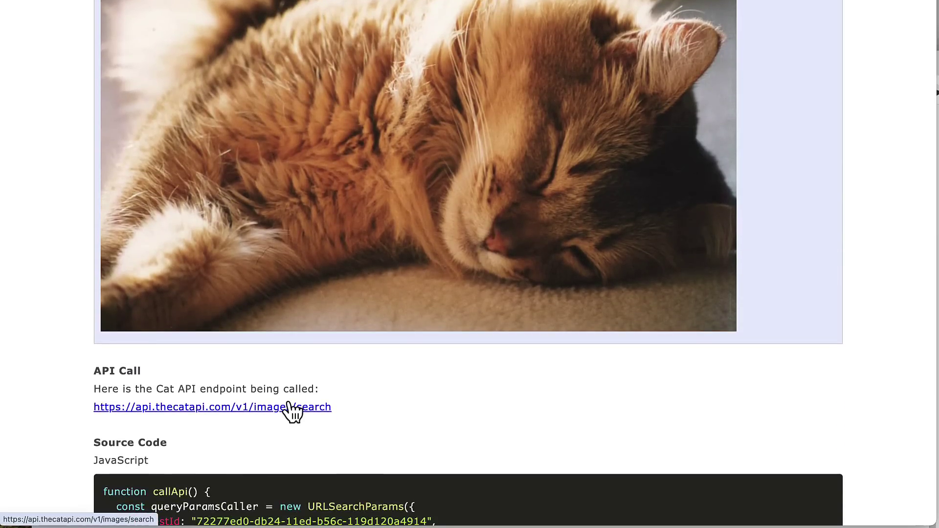
{"action": "scroll", "coordinate": [342, 342], "scroll_direction": "up", "scroll_amount": 8}
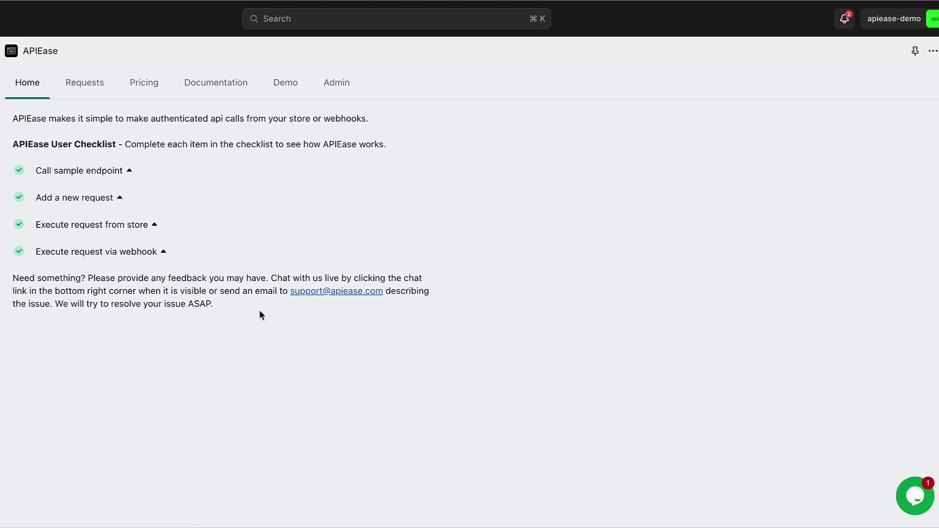
{"action": "left_click", "coordinate": [81, 84]}
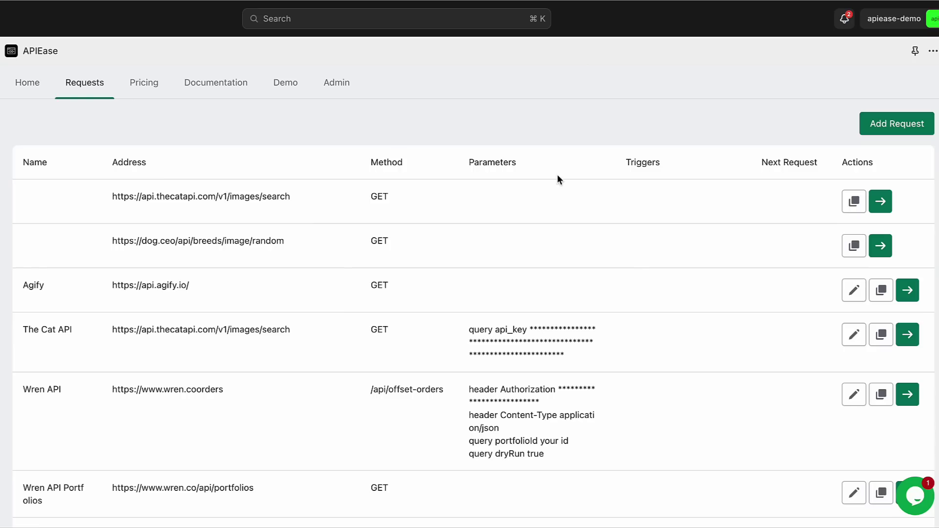
{"action": "left_click", "coordinate": [876, 124]}
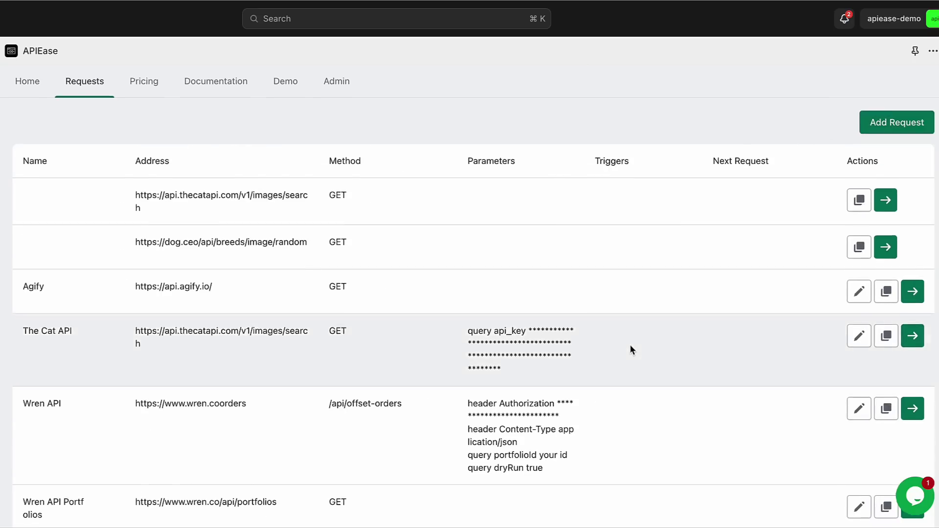
{"action": "scroll", "coordinate": [631, 349], "scroll_direction": "down", "scroll_amount": 10}
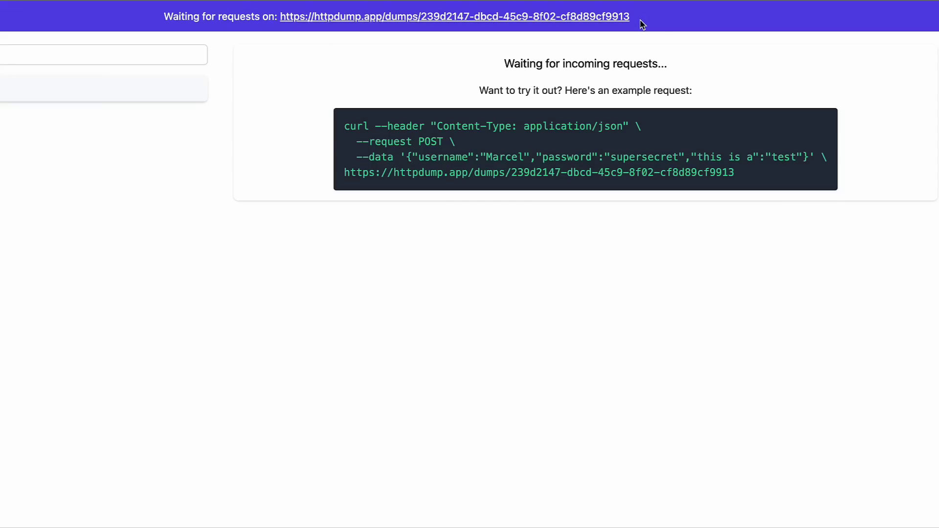
{"action": "left_click_drag", "start_coordinate": [639, 17], "coordinate": [280, 14]}
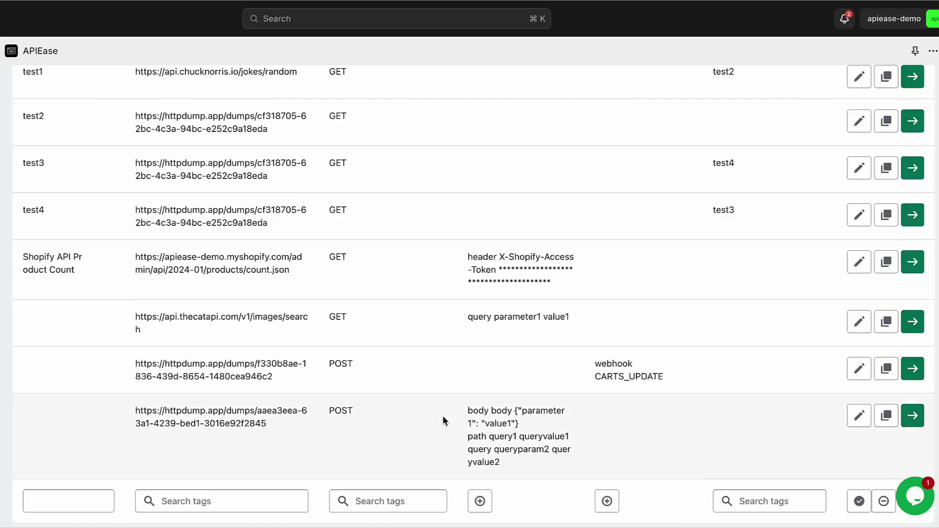
{"action": "left_click", "coordinate": [244, 494]}
{"action": "key", "text": "super+v"}
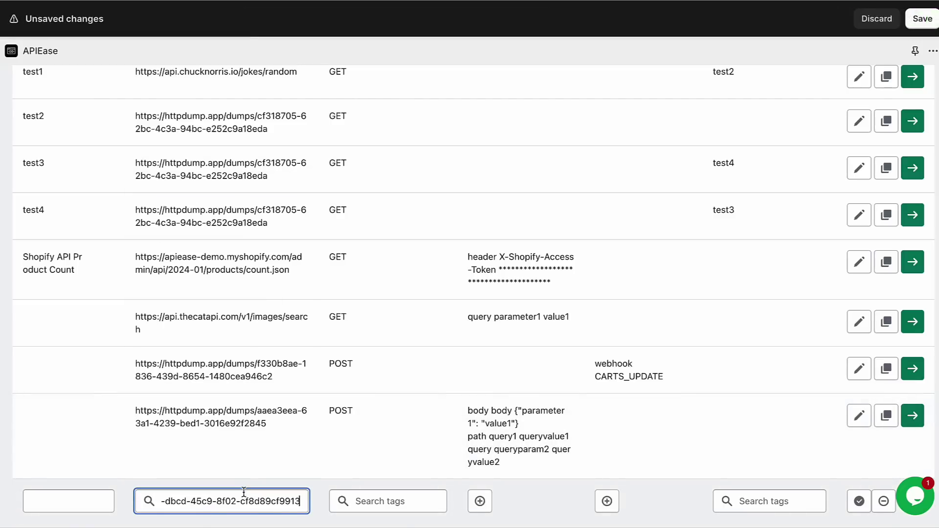
Set the new request's method to POST and add a header parameter named header1 with the value headervalue1.
{"action": "left_click", "coordinate": [390, 501]}
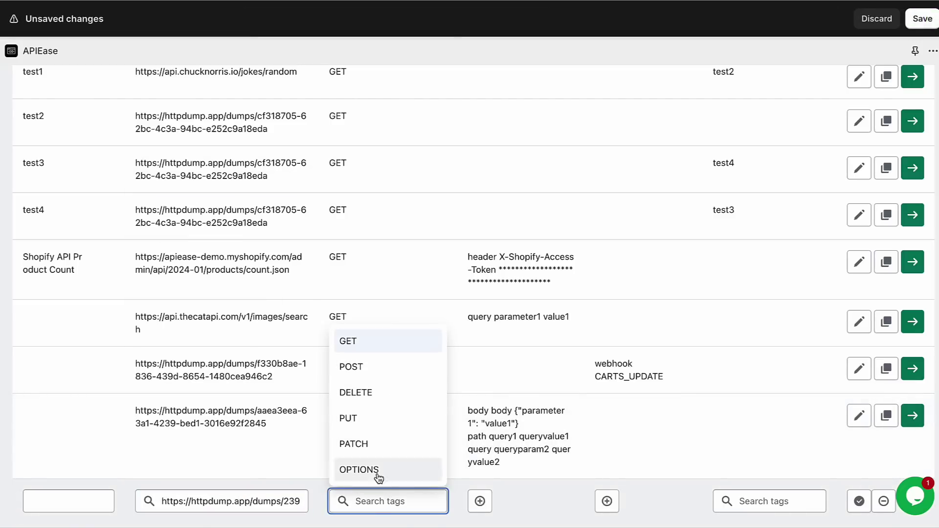
{"action": "left_click", "coordinate": [350, 367]}
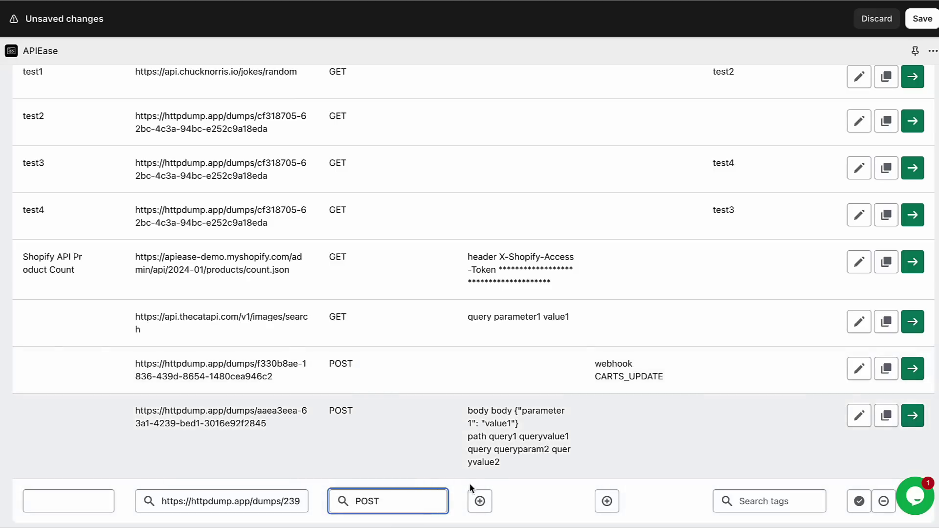
{"action": "left_click", "coordinate": [480, 501]}
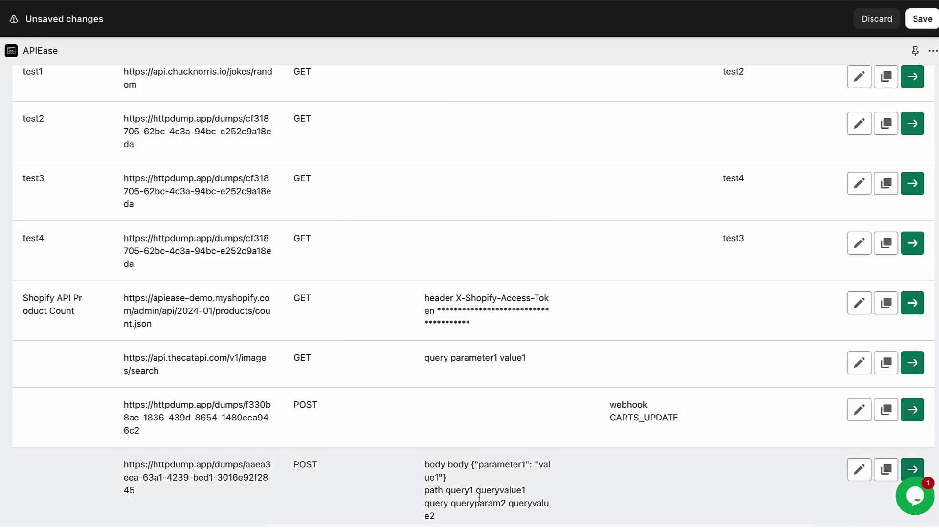
{"action": "scroll", "coordinate": [479, 498], "scroll_direction": "down", "scroll_amount": 5}
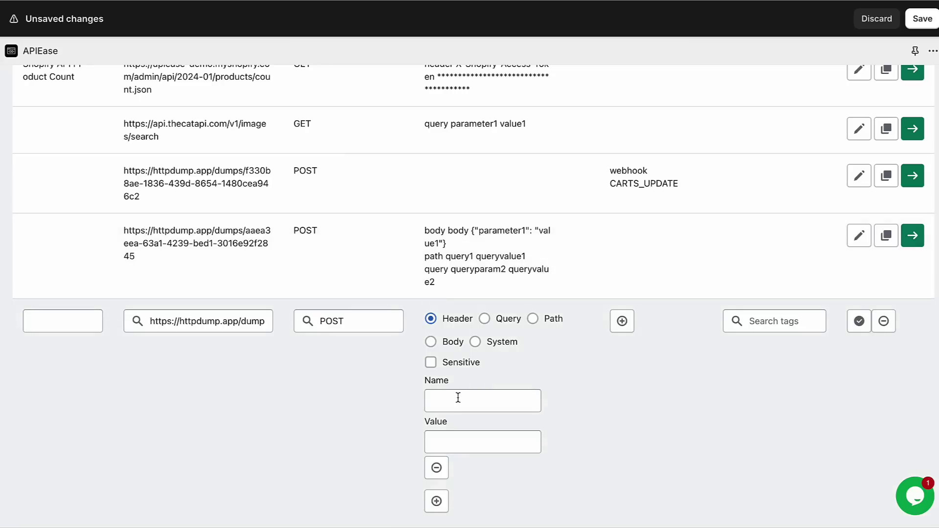
{"action": "left_click", "coordinate": [459, 398]}
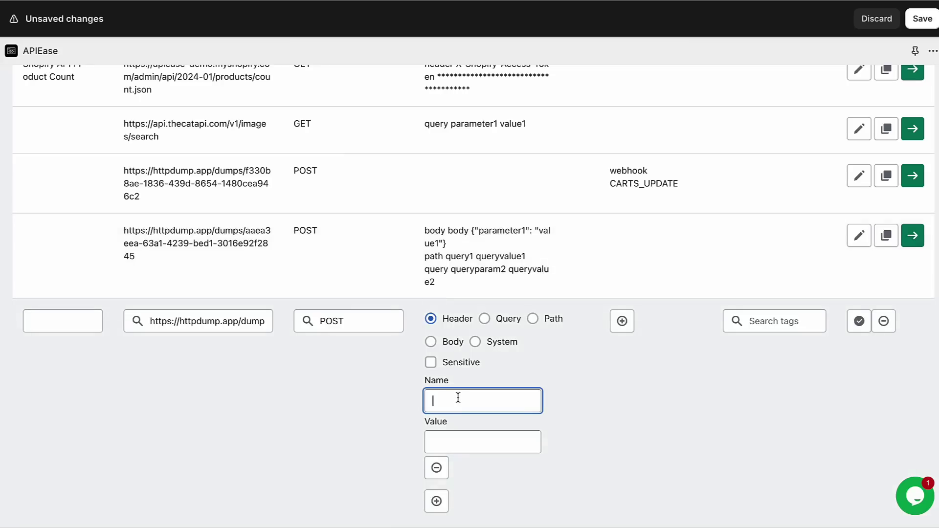
{"action": "type", "text": "header1"}
{"action": "left_click", "coordinate": [482, 442]}
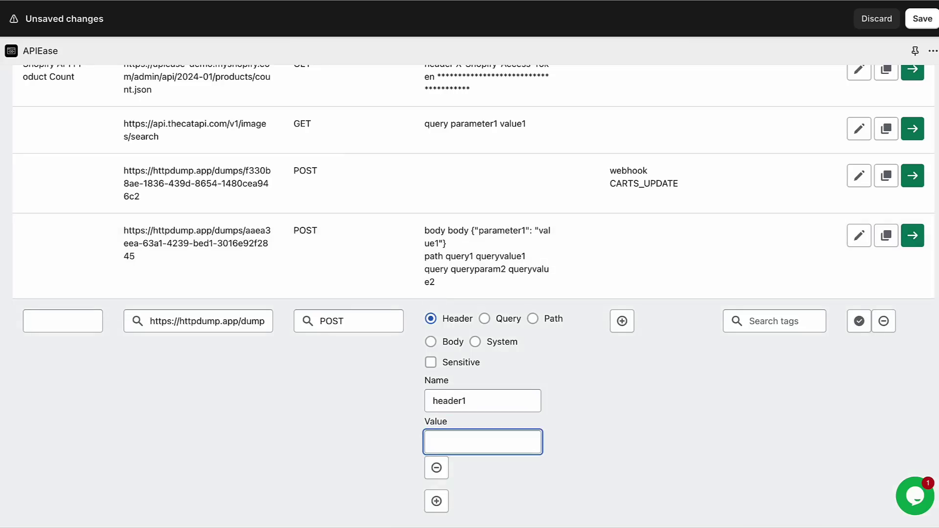
{"action": "type", "text": "headervalue1"}
Add a query parameter named queryparameter1 with the value queryvalue1 to the new request.
{"action": "left_click", "coordinate": [436, 501]}
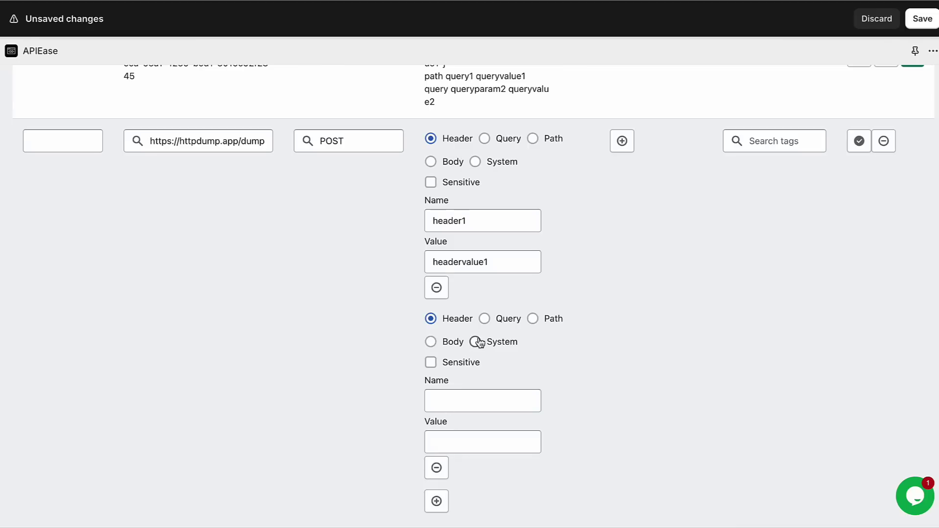
{"action": "left_click", "coordinate": [484, 319]}
{"action": "left_click", "coordinate": [455, 400]}
{"action": "type", "text": "query"}
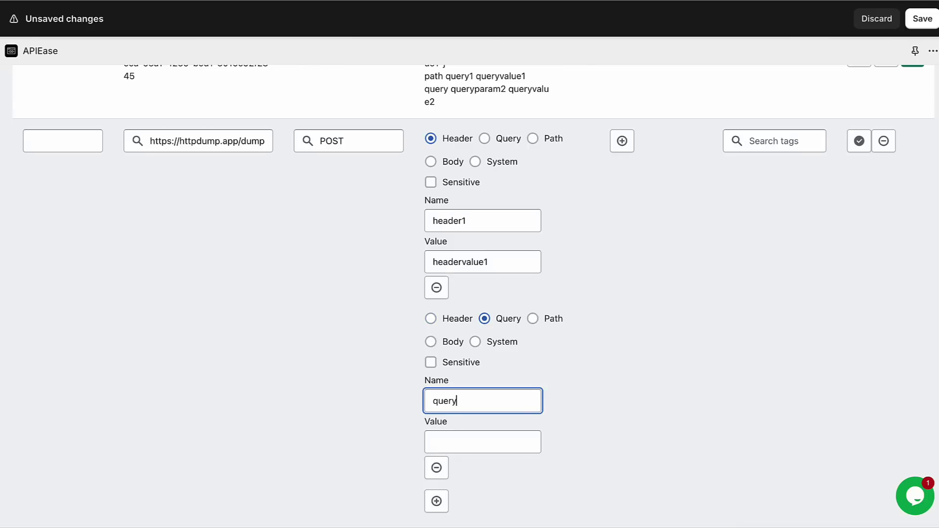
{"action": "type", "text": "parameter1"}
{"action": "left_click", "coordinate": [482, 442]}
{"action": "type", "text": "ques"}
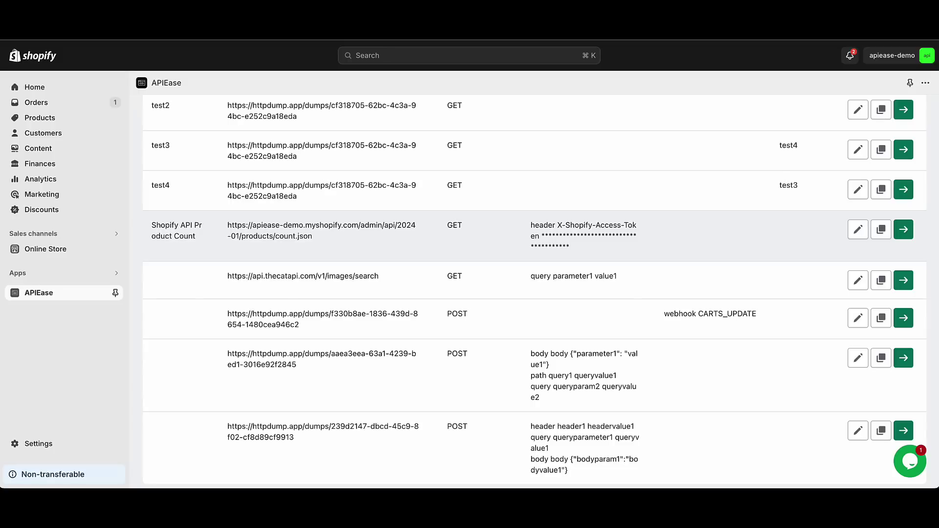
Open the call dialog of the new HTTP Dump POST request and run the request.
{"action": "left_click", "coordinate": [904, 431]}
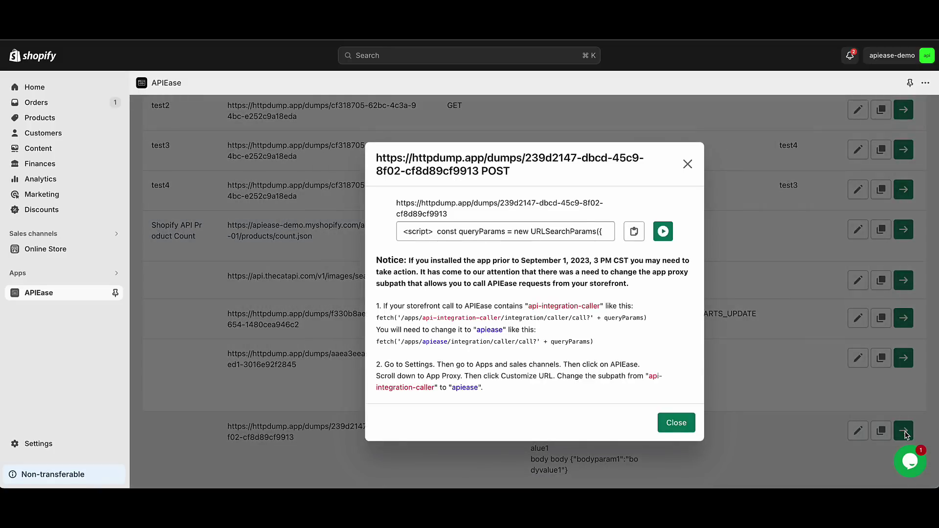
{"action": "left_click", "coordinate": [663, 232]}
{"action": "left_click", "coordinate": [663, 233]}
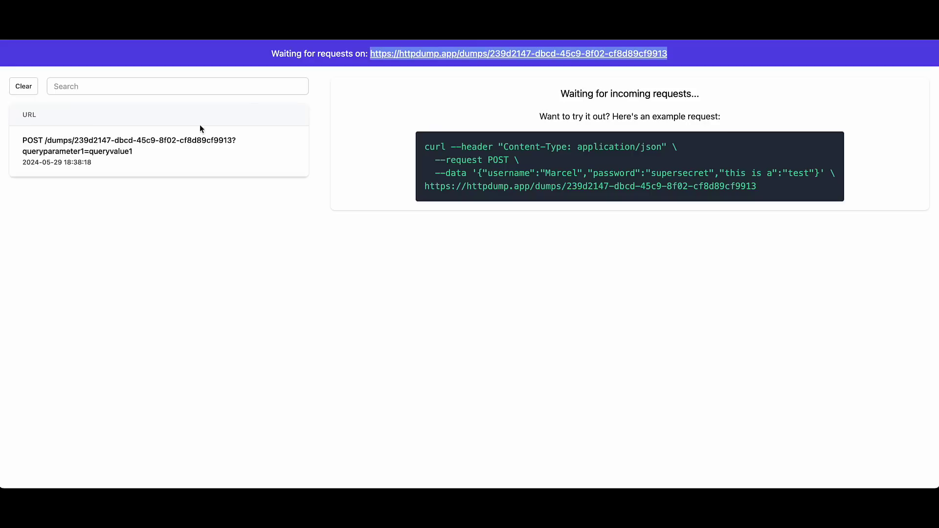
Switch to HTTP Dump, open the received request and review its query parameters, post parameters, headers and body.
{"action": "left_click", "coordinate": [168, 157]}
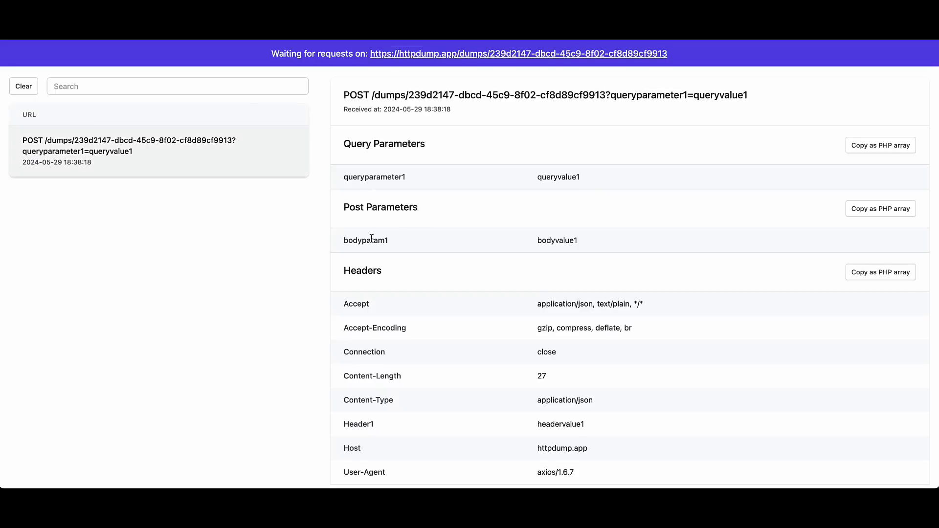
{"action": "scroll", "coordinate": [371, 238], "scroll_direction": "down", "scroll_amount": 3}
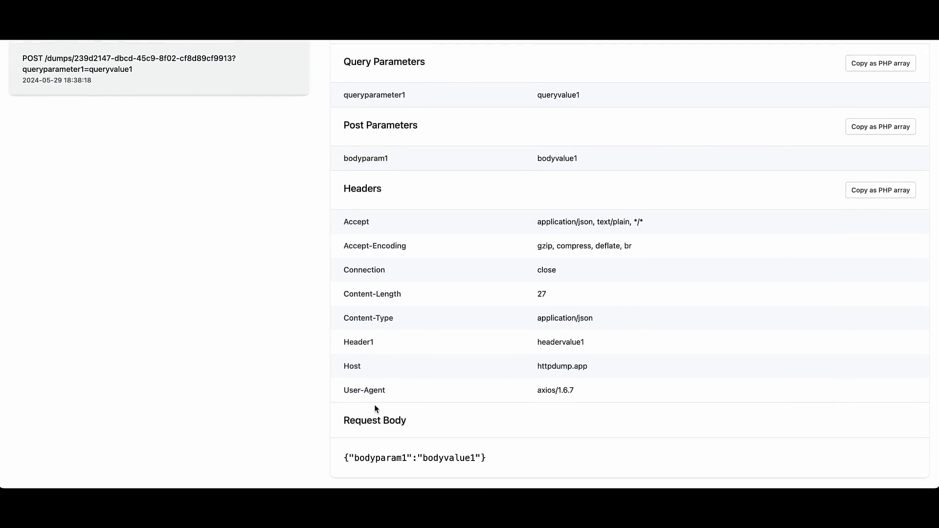
{"action": "double_click", "coordinate": [362, 342]}
{"action": "left_click", "coordinate": [415, 333]}
{"action": "key", "text": "super+shift+5"}
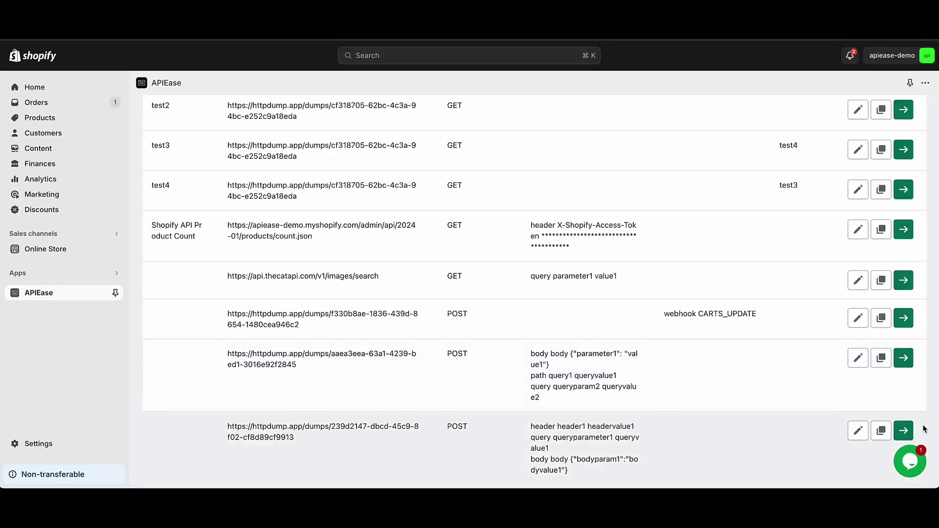
Copy the HTTP Dump request's script from APIEase, paste it into the live-demo page's Custom Liquid section and save the theme changes.
{"action": "left_click", "coordinate": [905, 431]}
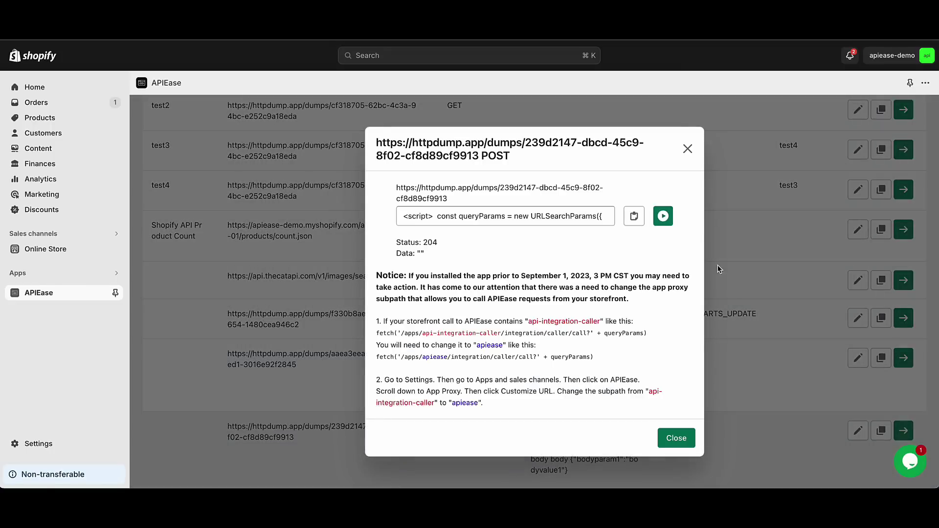
{"action": "left_click", "coordinate": [635, 217]}
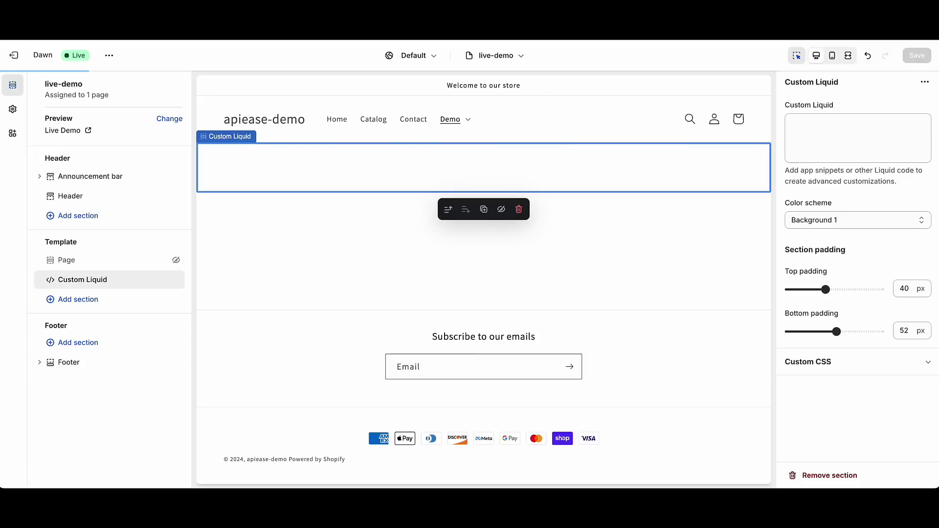
{"action": "left_click", "coordinate": [826, 132]}
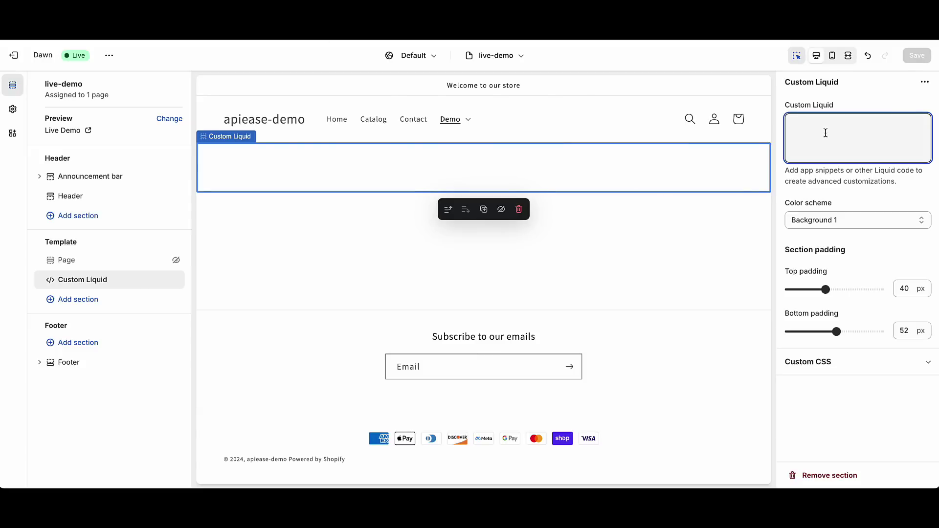
{"action": "key", "text": "ctrl+v"}
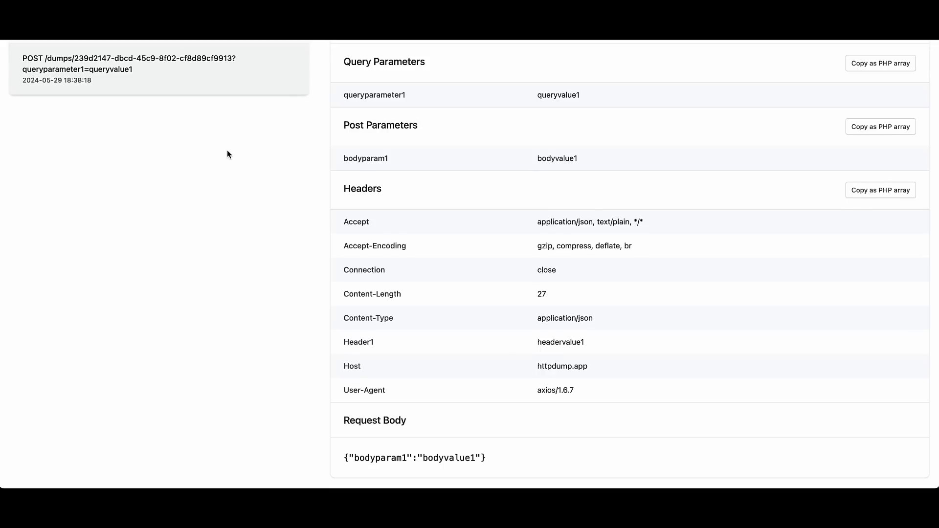
{"action": "scroll", "coordinate": [227, 155], "scroll_direction": "up", "scroll_amount": 4}
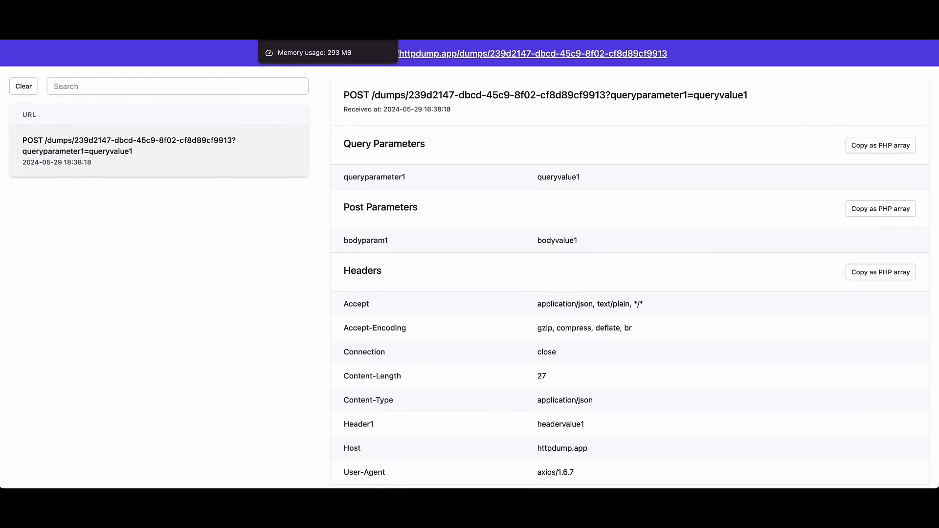
{"action": "left_click", "coordinate": [294, 37]}
{"action": "left_click", "coordinate": [918, 56]}
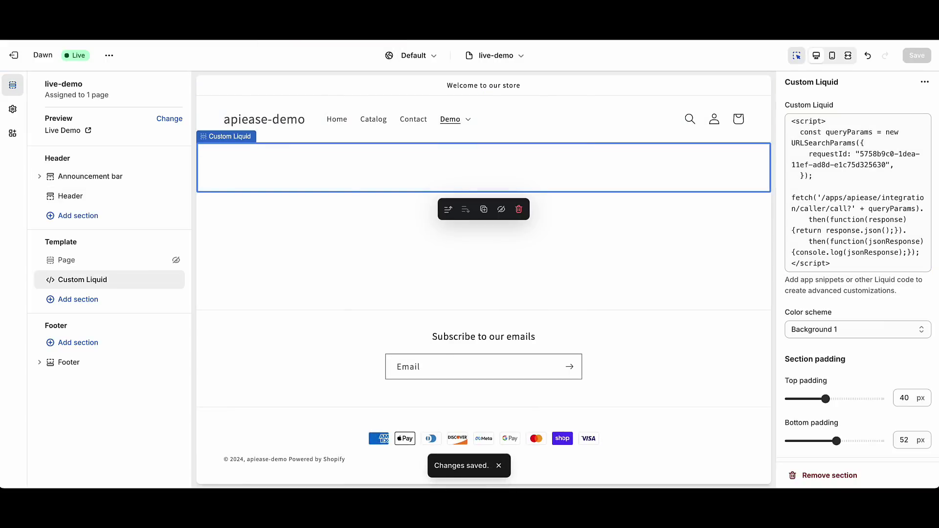
Switch back to HTTP Dump, open the newest received request and review its parameters and headers.
{"action": "left_click", "coordinate": [308, 30]}
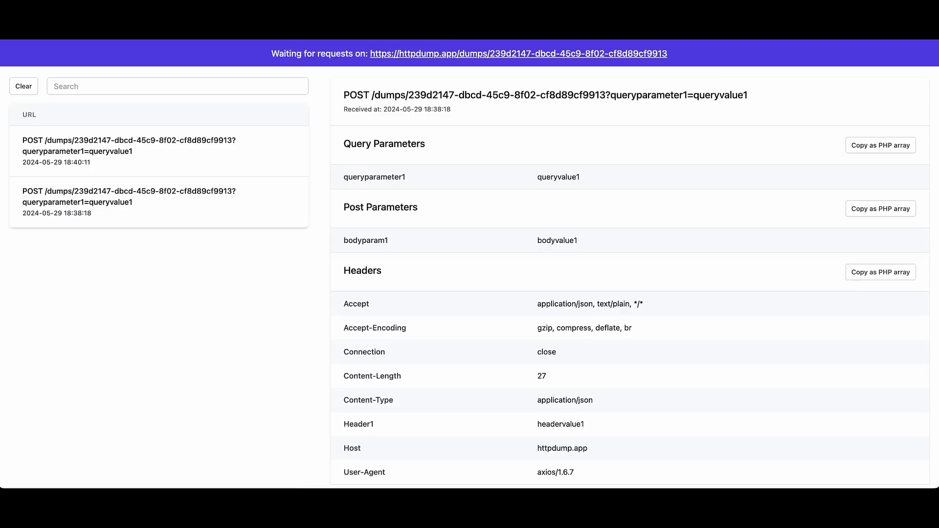
{"action": "left_click", "coordinate": [200, 153]}
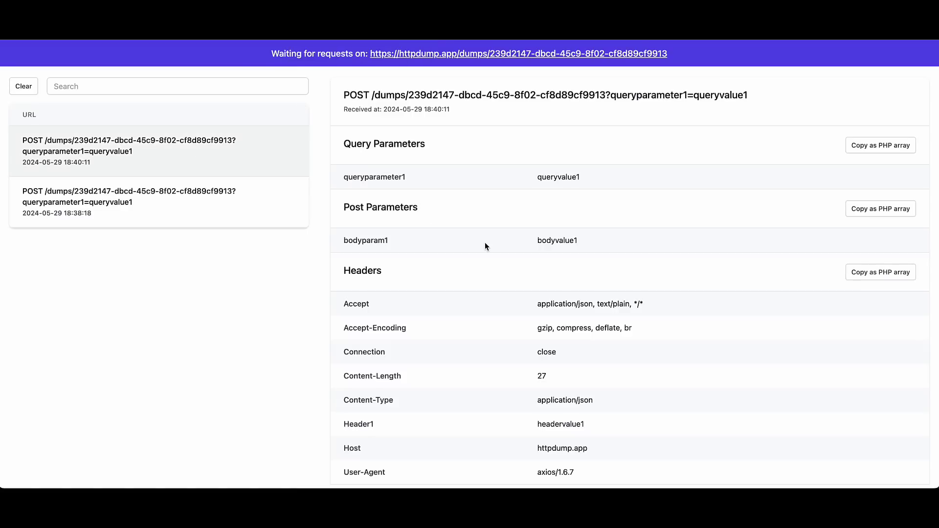
{"action": "scroll", "coordinate": [486, 245], "scroll_direction": "down", "scroll_amount": 3}
{"action": "scroll", "coordinate": [486, 245], "scroll_direction": "up", "scroll_amount": 3}
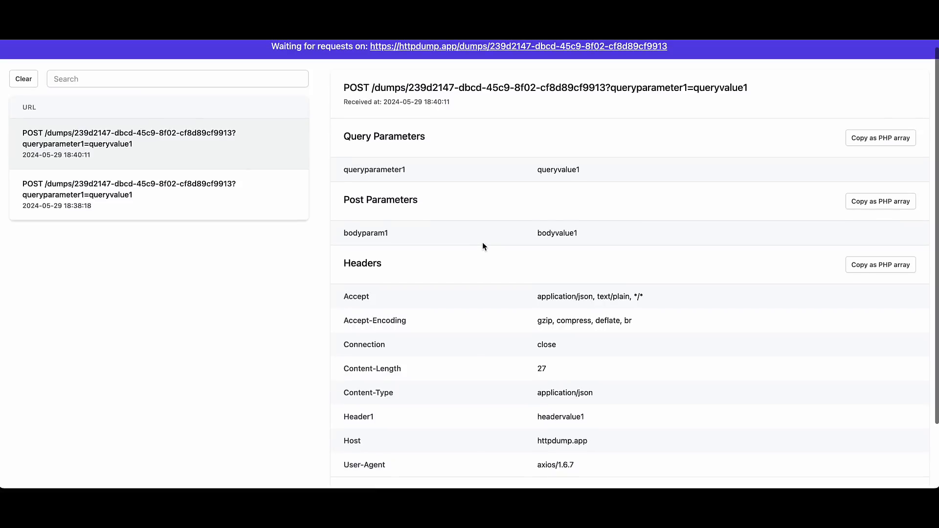
{"action": "scroll", "coordinate": [483, 246], "scroll_direction": "up", "scroll_amount": 1}
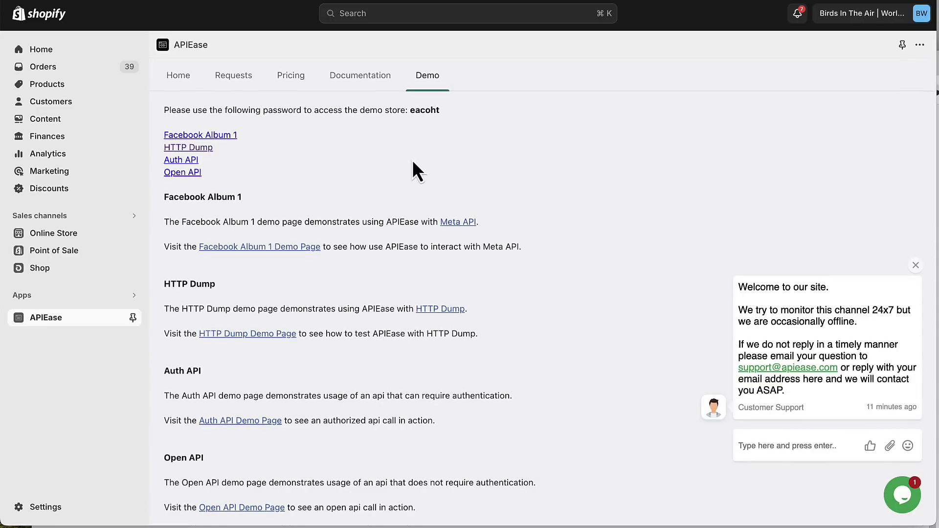
View the APIEase pricing plans, the documentation and the home page's user checklist.
{"action": "left_click", "coordinate": [301, 78]}
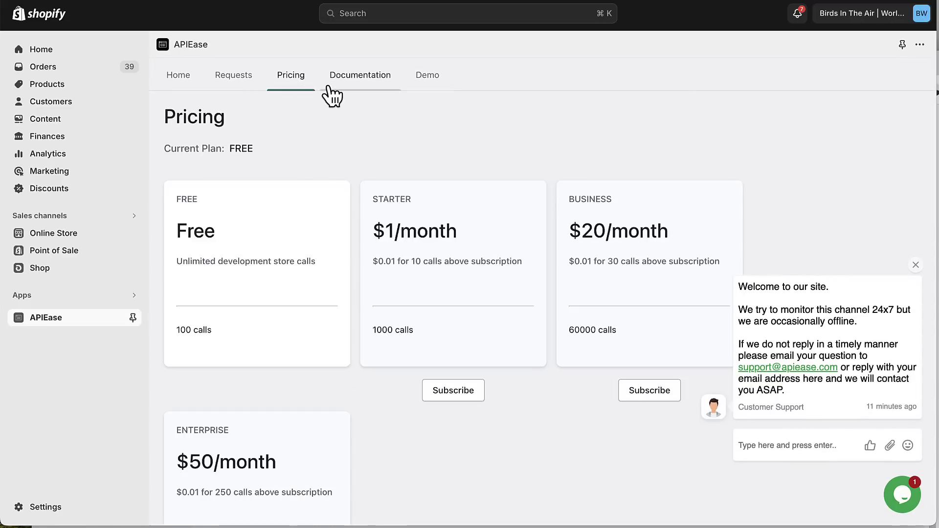
{"action": "left_click", "coordinate": [329, 88]}
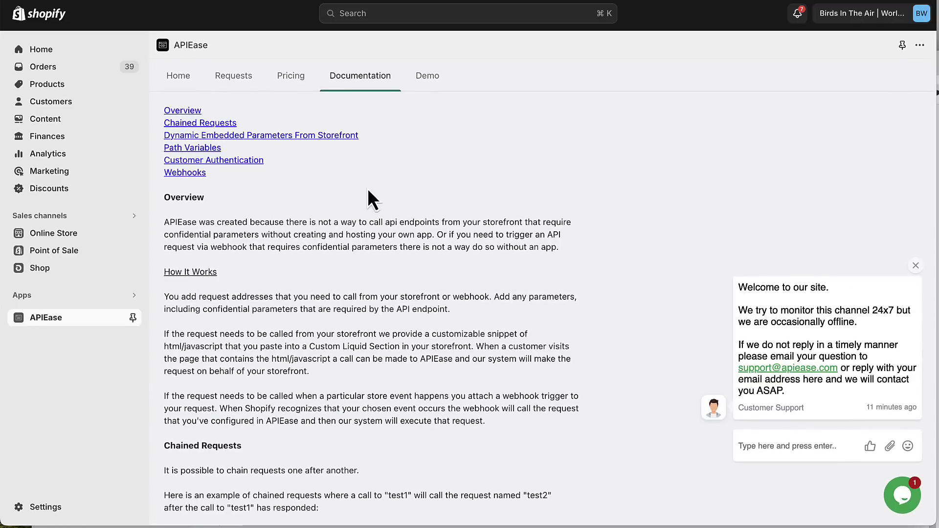
{"action": "left_click", "coordinate": [180, 79]}
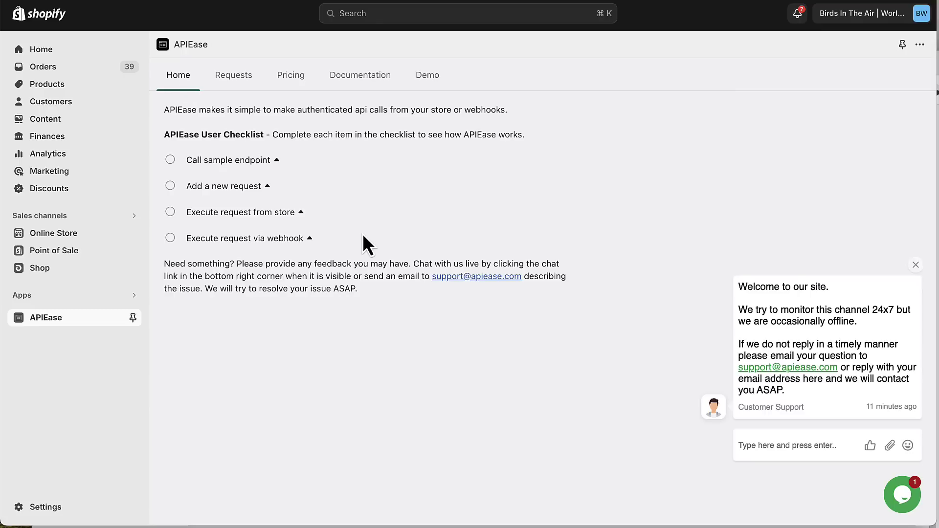